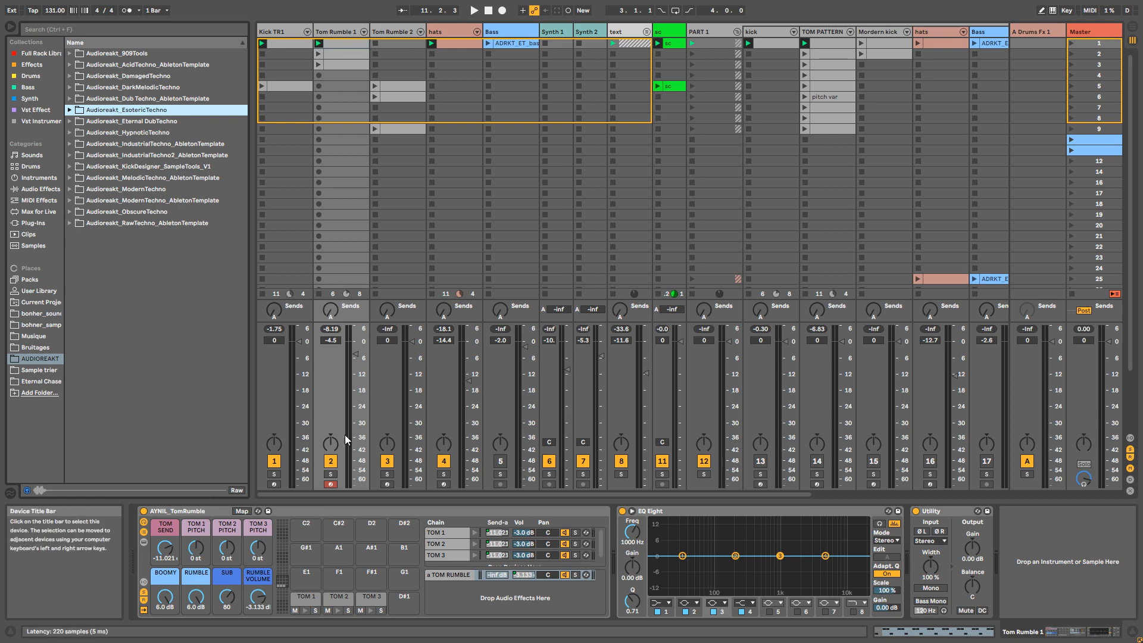
Step: Examine the devices in the TOM 1, TOM 2, TOM 3 and TOM RUMBLE chains of the AYNIL_TomRumble rack
{"action": "left_click", "coordinate": [448, 530]}
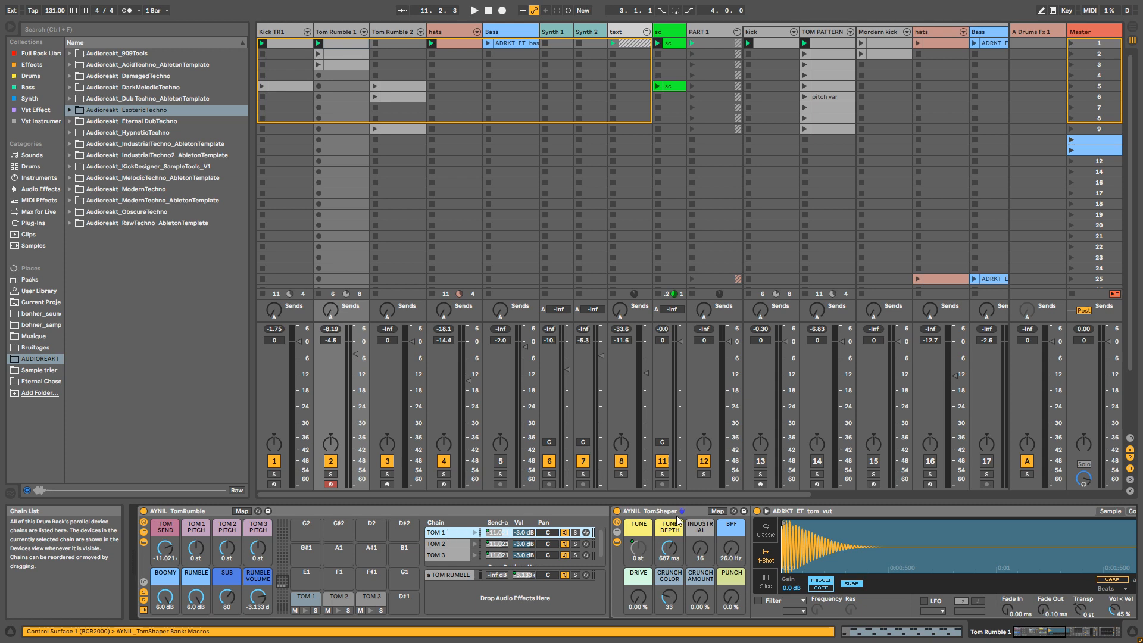
{"action": "left_click", "coordinate": [617, 543]}
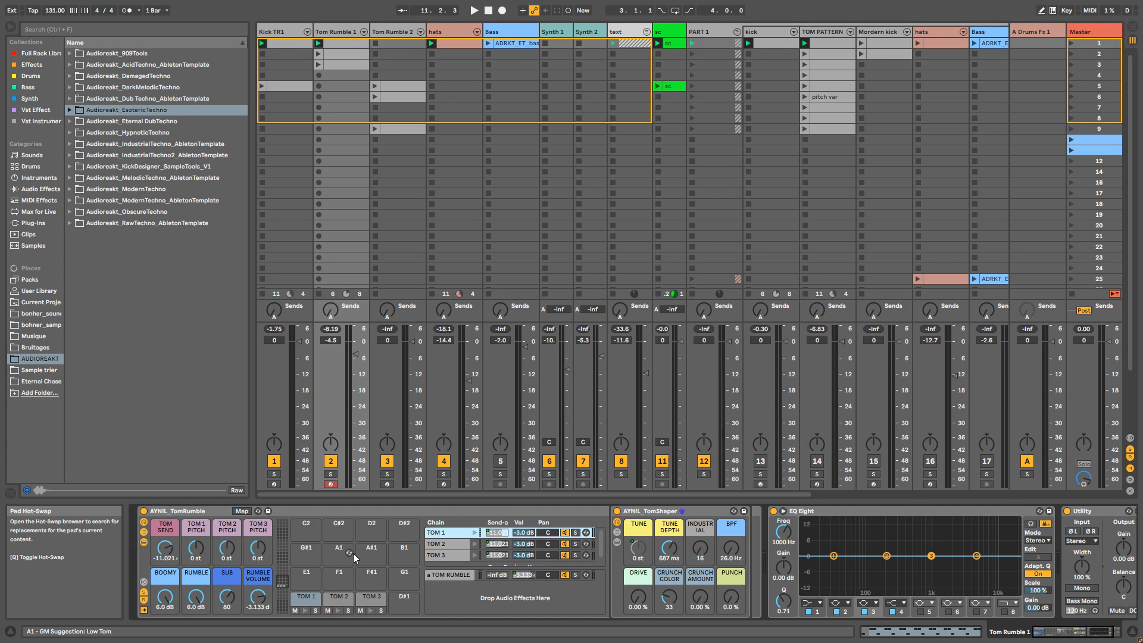
{"action": "left_click", "coordinate": [441, 576]}
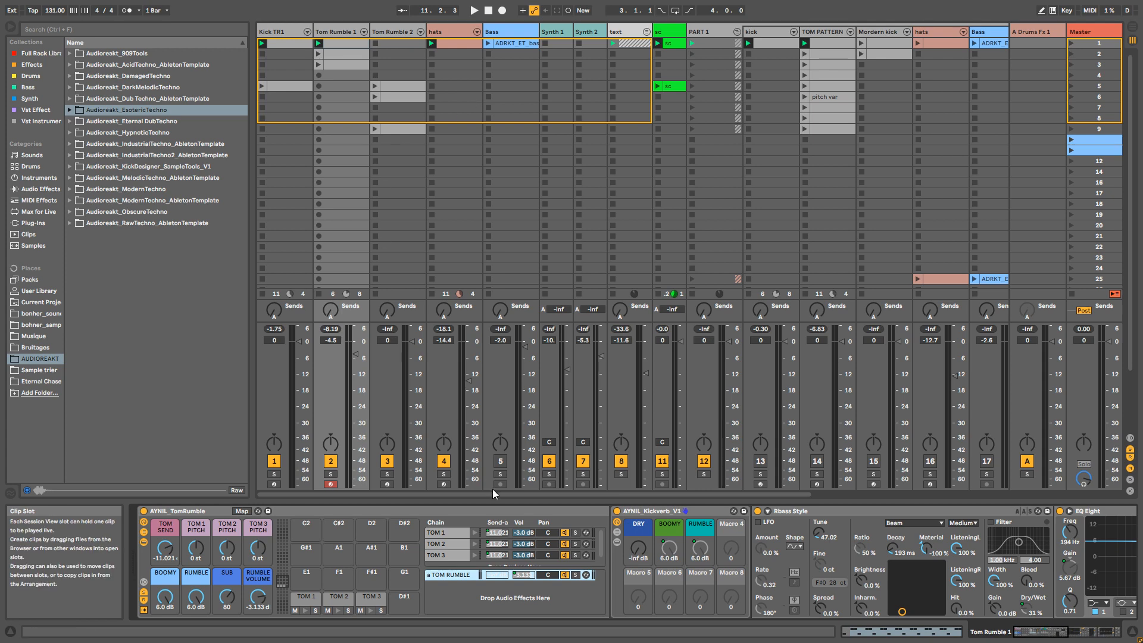
{"action": "left_click", "coordinate": [445, 537]}
{"action": "left_click", "coordinate": [444, 543]}
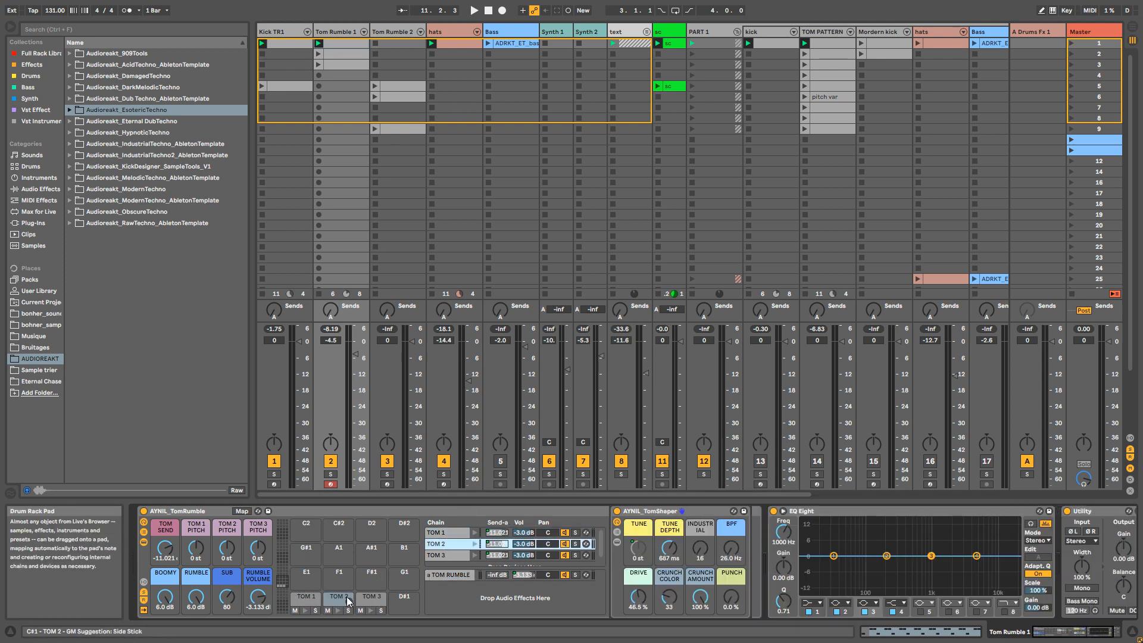
{"action": "left_click", "coordinate": [441, 556]}
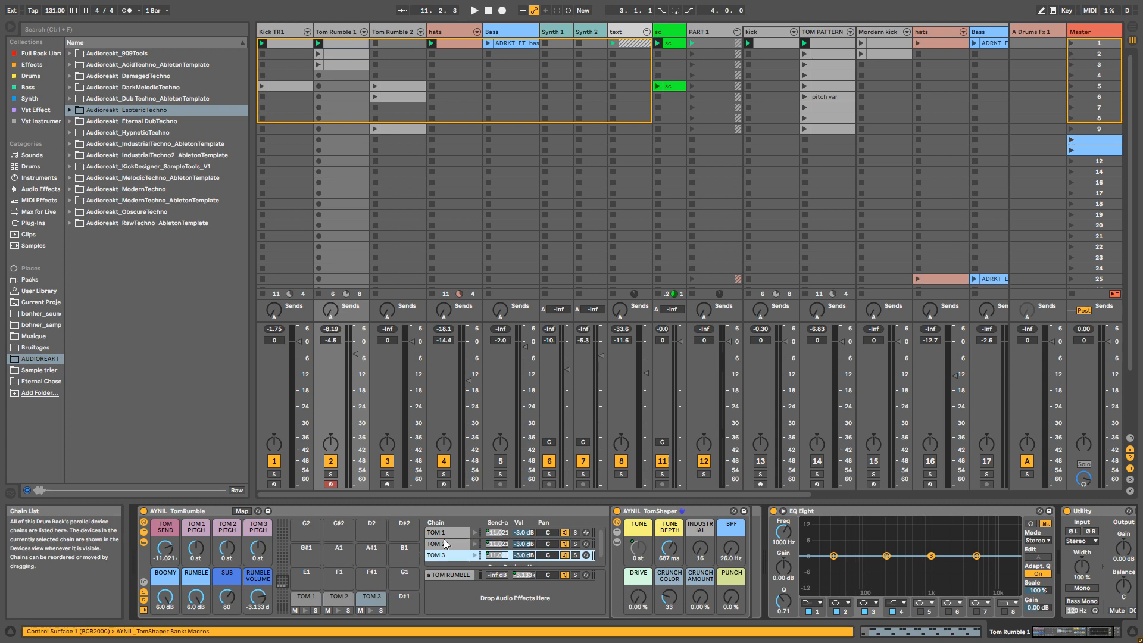
{"action": "left_click", "coordinate": [447, 534]}
{"action": "left_click", "coordinate": [617, 542]}
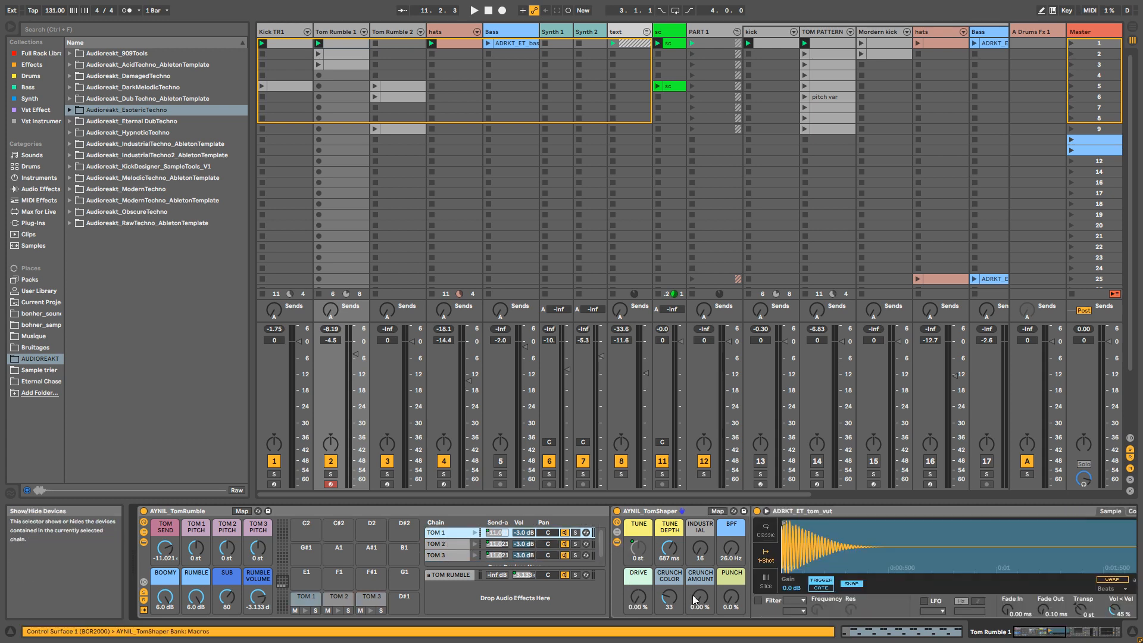
{"action": "left_click_drag", "start_coordinate": [1044, 634], "coordinate": [1044, 633]}
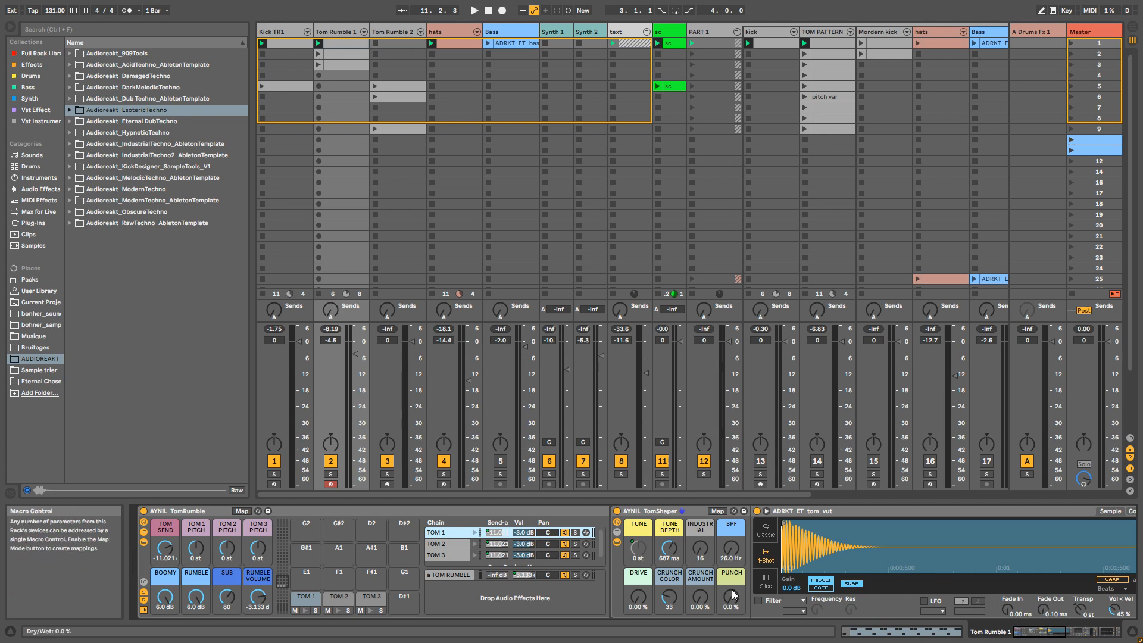
Step: Play the loop with the TOM RUMBLE return chain muted and solo the Tom Rumble 1 track to compare the sound
{"action": "left_click", "coordinate": [565, 577]}
{"action": "key", "text": "space"}
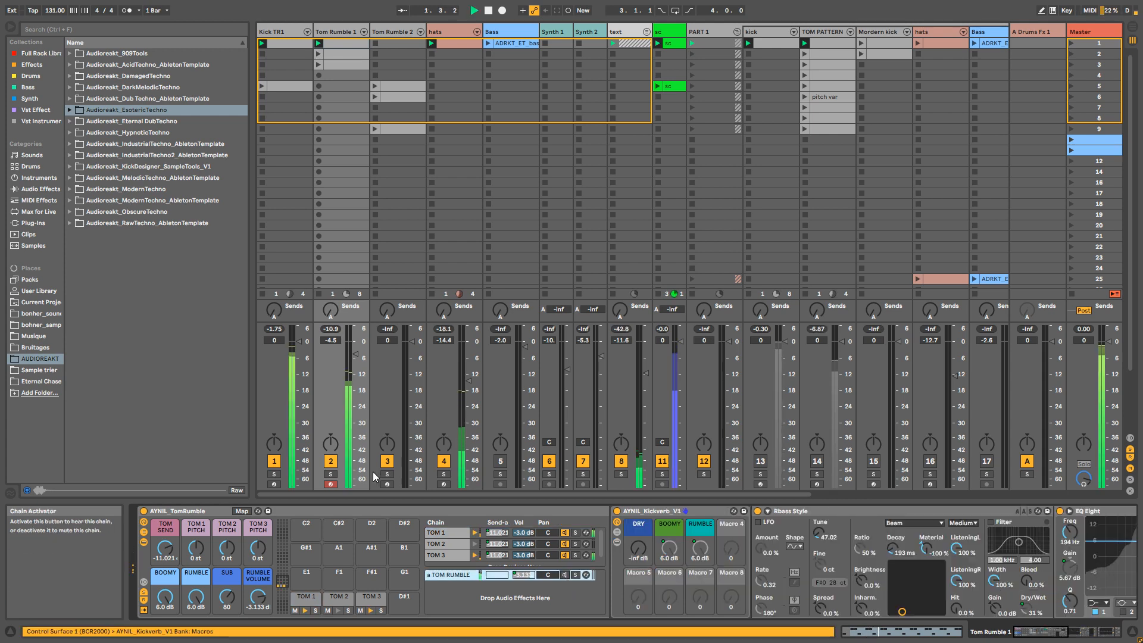
{"action": "left_click", "coordinate": [331, 474]}
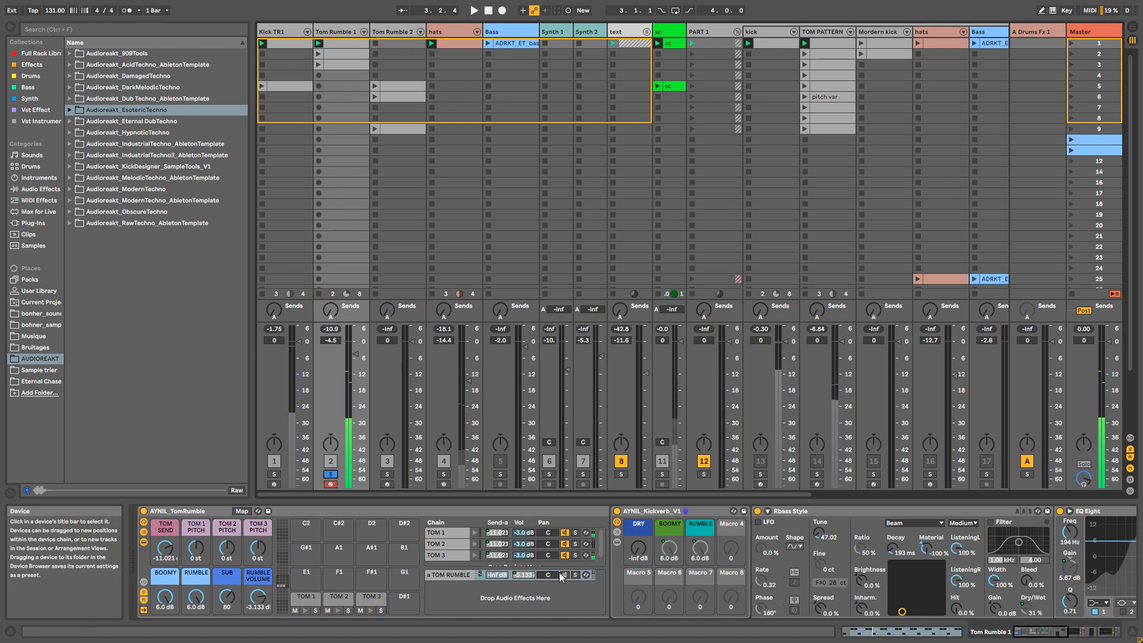
{"action": "left_click", "coordinate": [459, 571]}
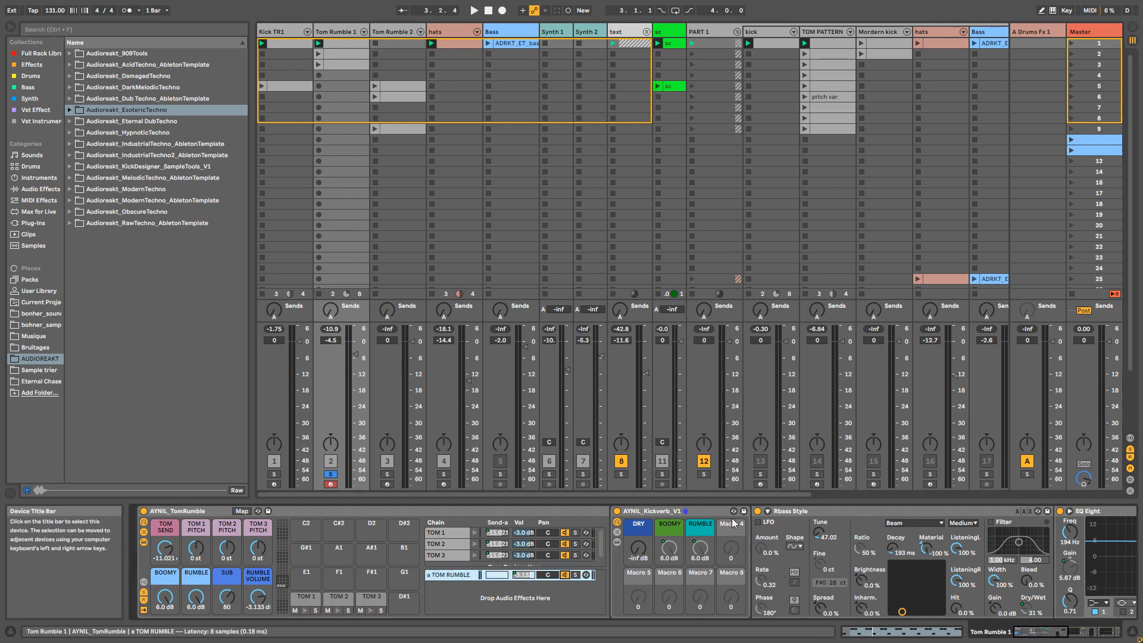
Step: Set the RUMBLE VOLUME macro to 0.648 dB and the TOM SEND macro to about -8.5 dB during playback
{"action": "key", "text": "space"}
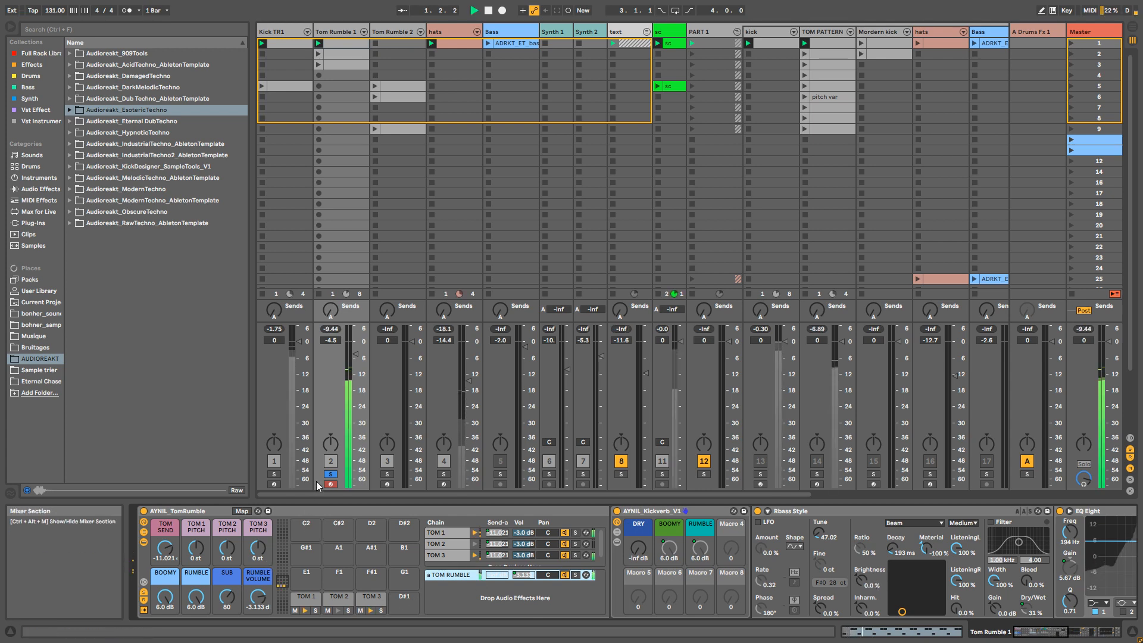
{"action": "left_click_drag", "start_coordinate": [271, 595], "coordinate": [271, 587]}
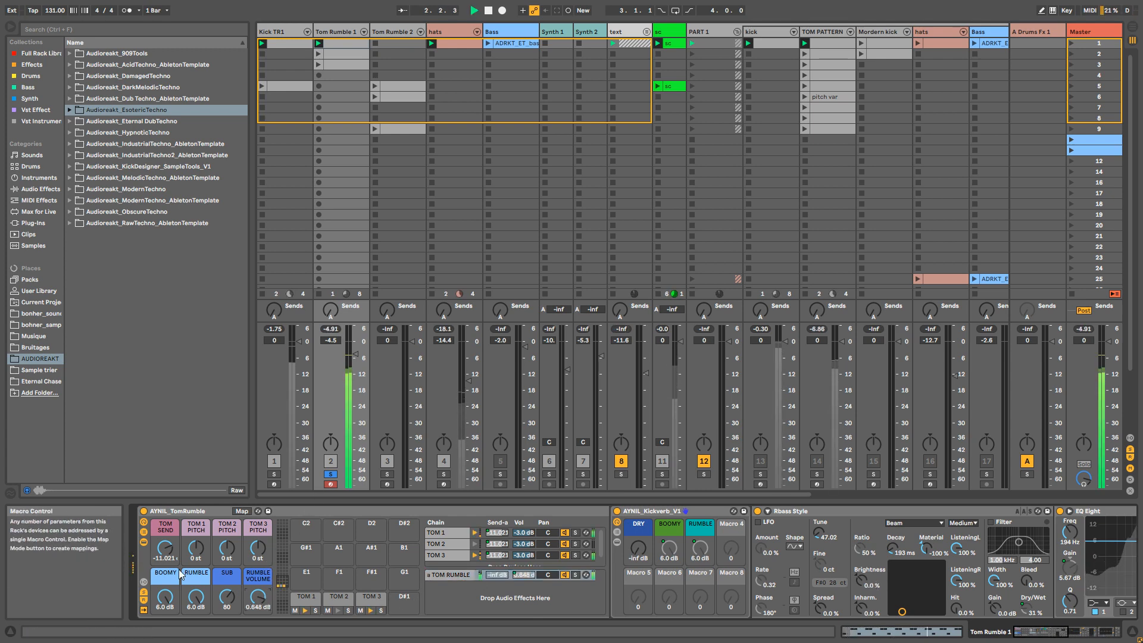
{"action": "left_click_drag", "start_coordinate": [169, 556], "coordinate": [170, 551]}
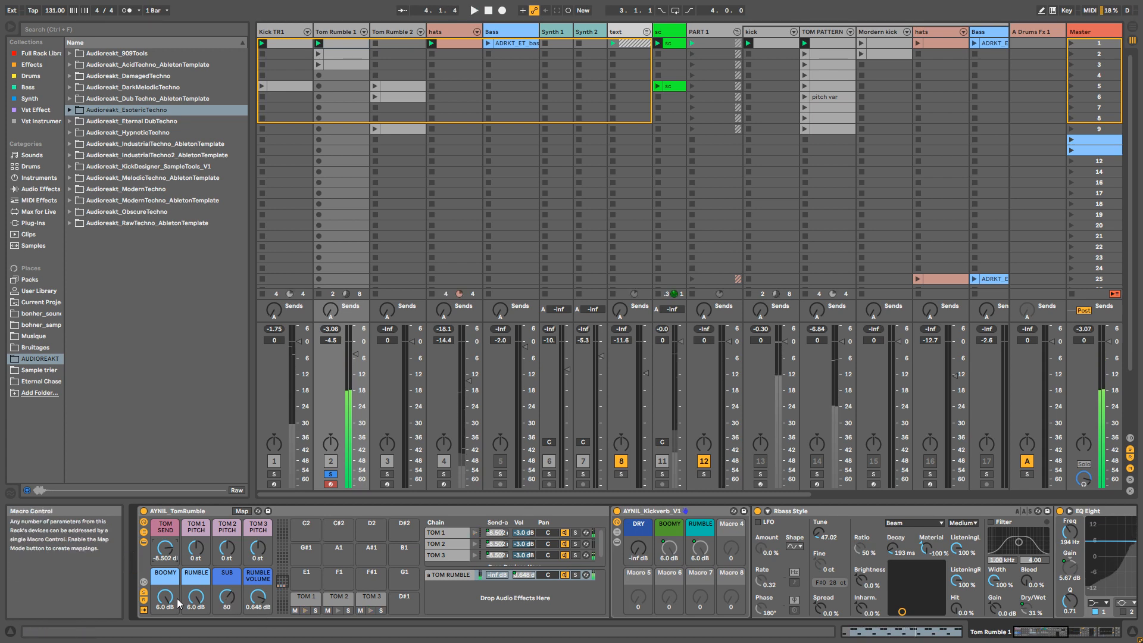
Step: Audition the rumble with SUB at 0, lowering RUMBLE and BOOMY to -inf in turn and restoring both to 6.0 dB
{"action": "key", "text": "space"}
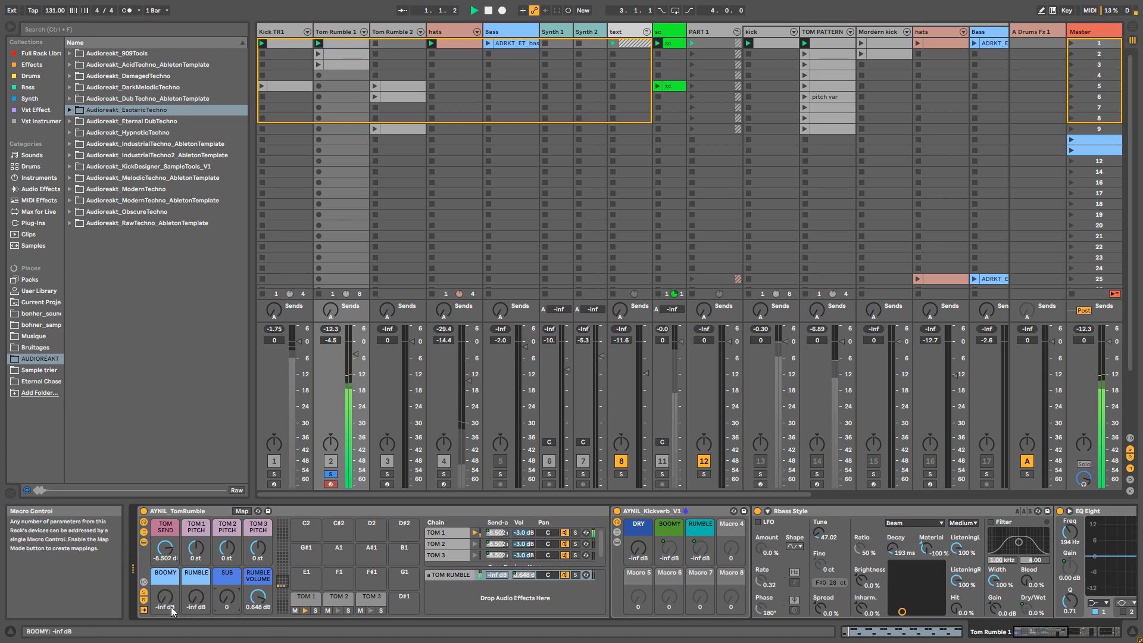
{"action": "left_click_drag", "start_coordinate": [167, 604], "coordinate": [167, 530]}
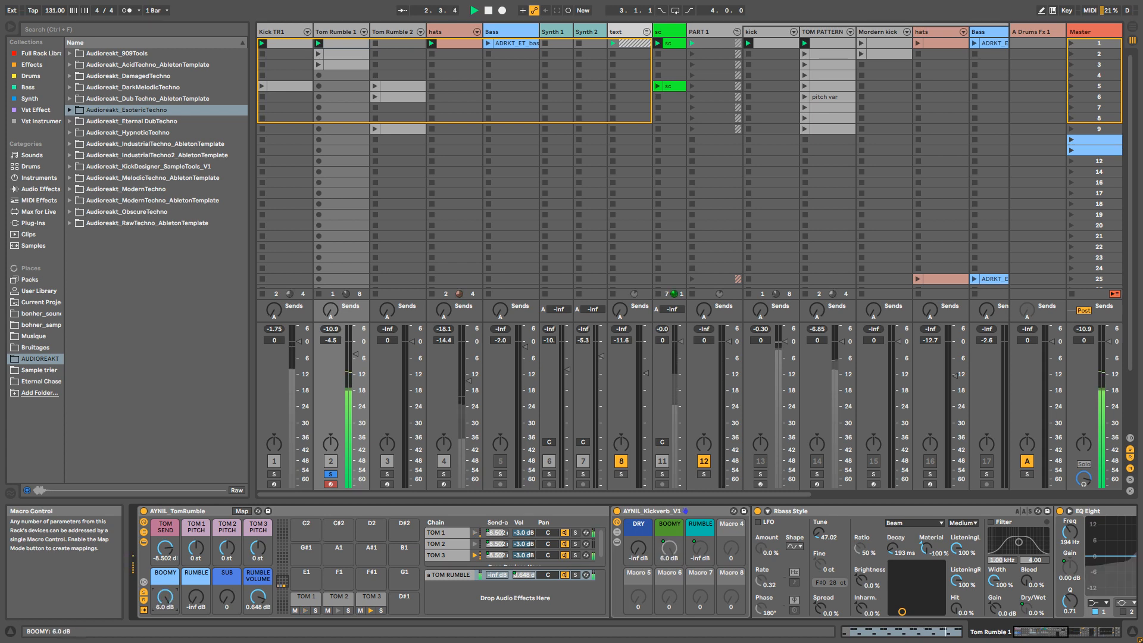
{"action": "left_click_drag", "start_coordinate": [166, 603], "coordinate": [197, 530]}
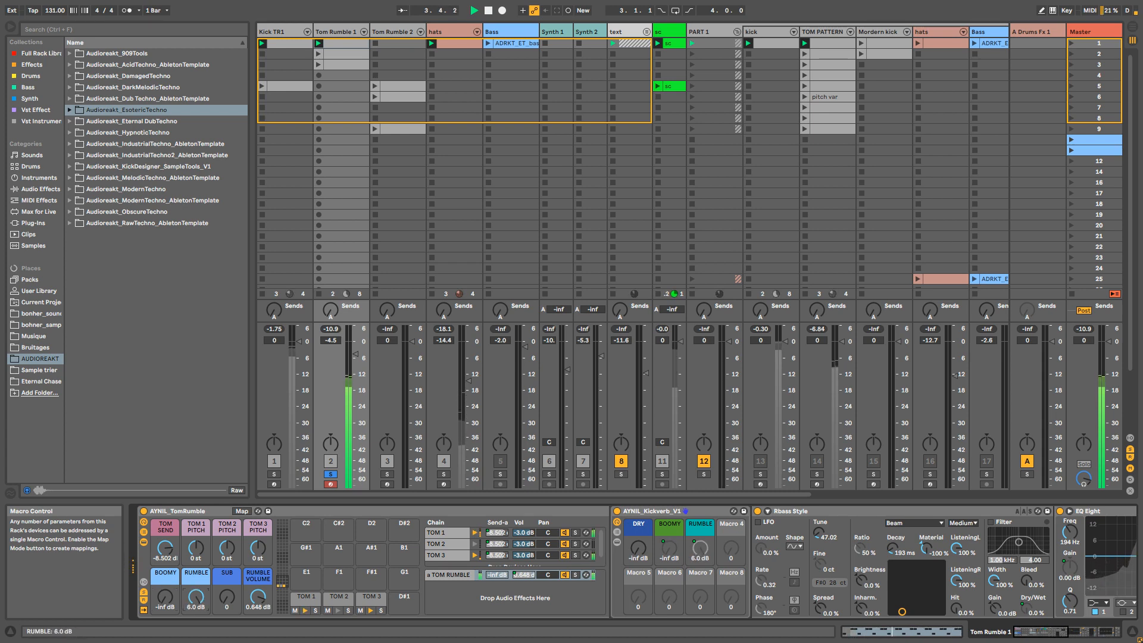
{"action": "left_click_drag", "start_coordinate": [170, 606], "coordinate": [170, 566]}
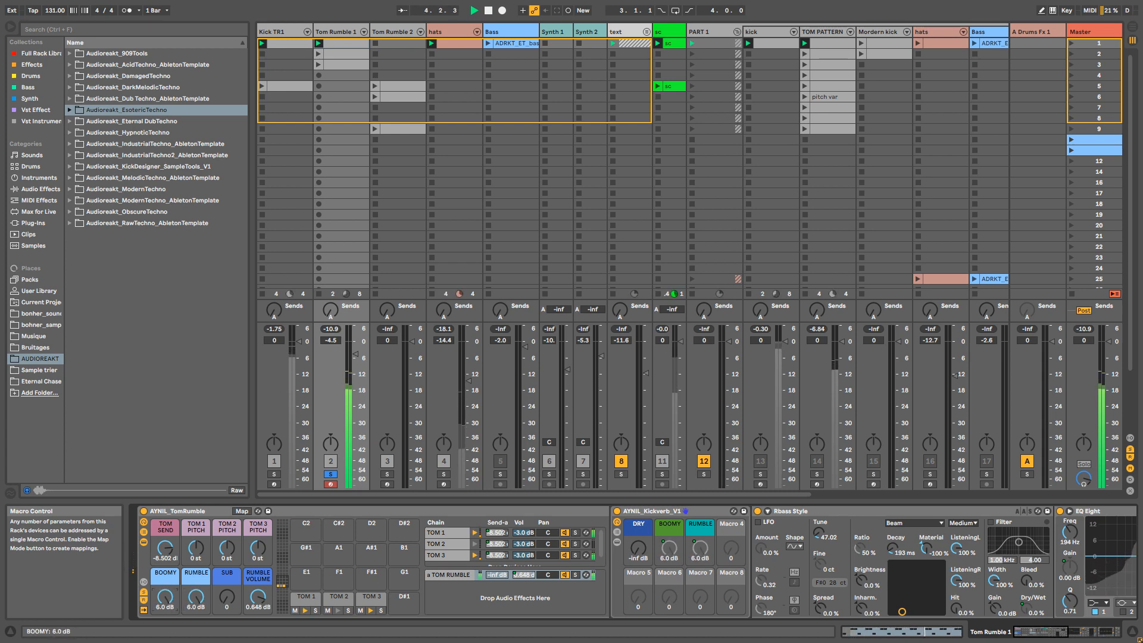
{"action": "key", "text": "space"}
Step: Examine the resonator, EQ Eight and sidechained Compressor inside the TOM RUMBLE return chain
{"action": "left_click", "coordinate": [229, 591]}
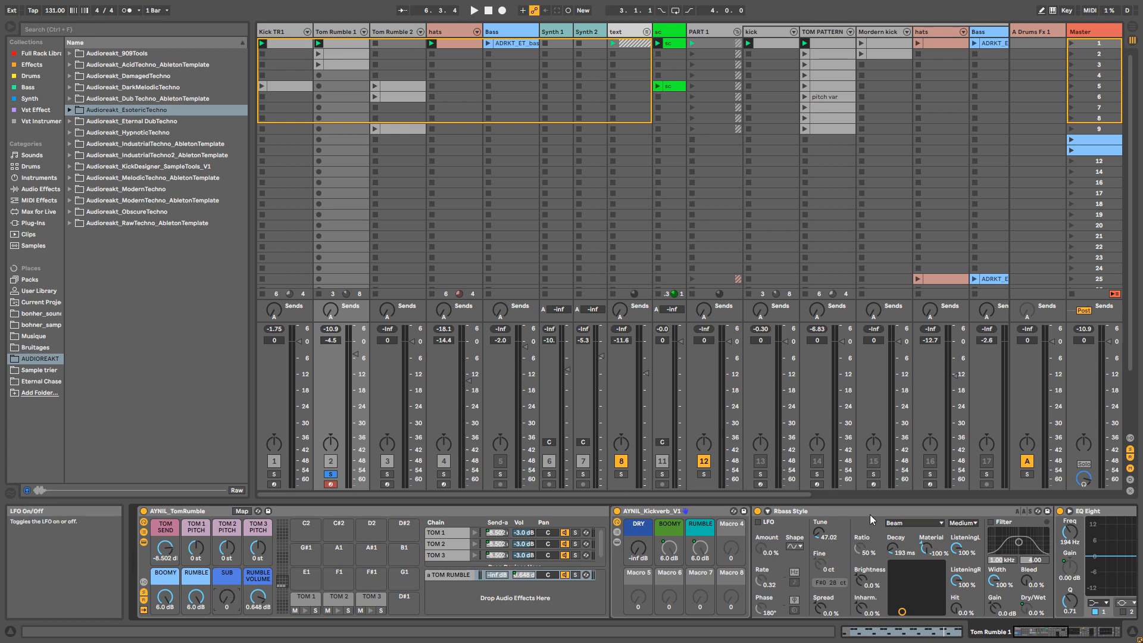
{"action": "left_click", "coordinate": [1044, 634]}
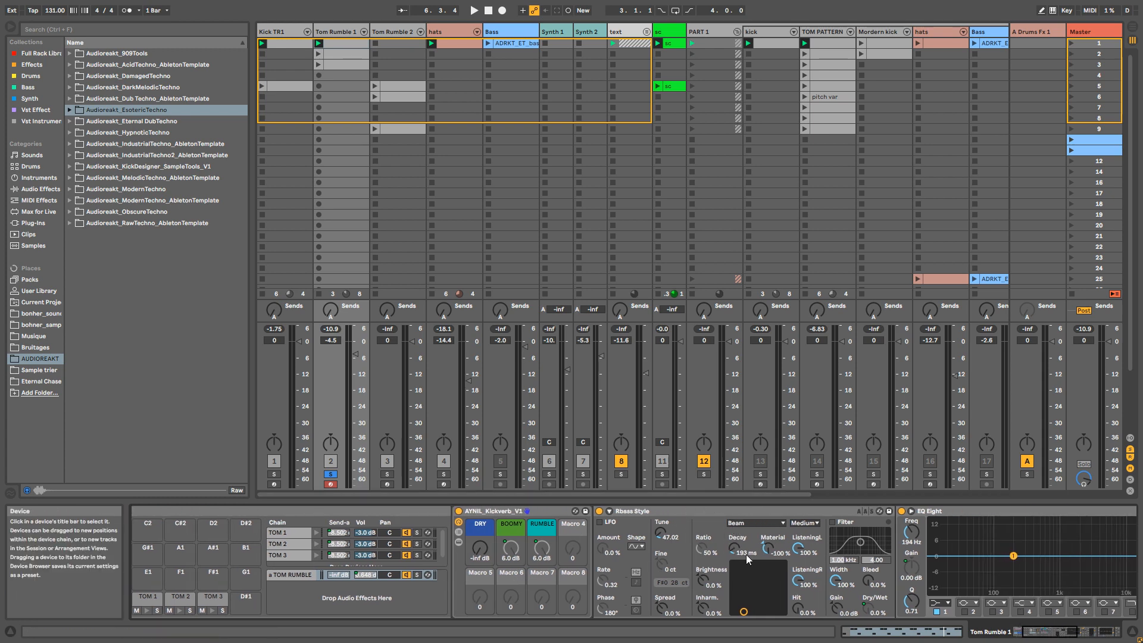
{"action": "left_click", "coordinate": [1037, 636]}
{"action": "left_click_drag", "start_coordinate": [1037, 634], "coordinate": [1040, 634]}
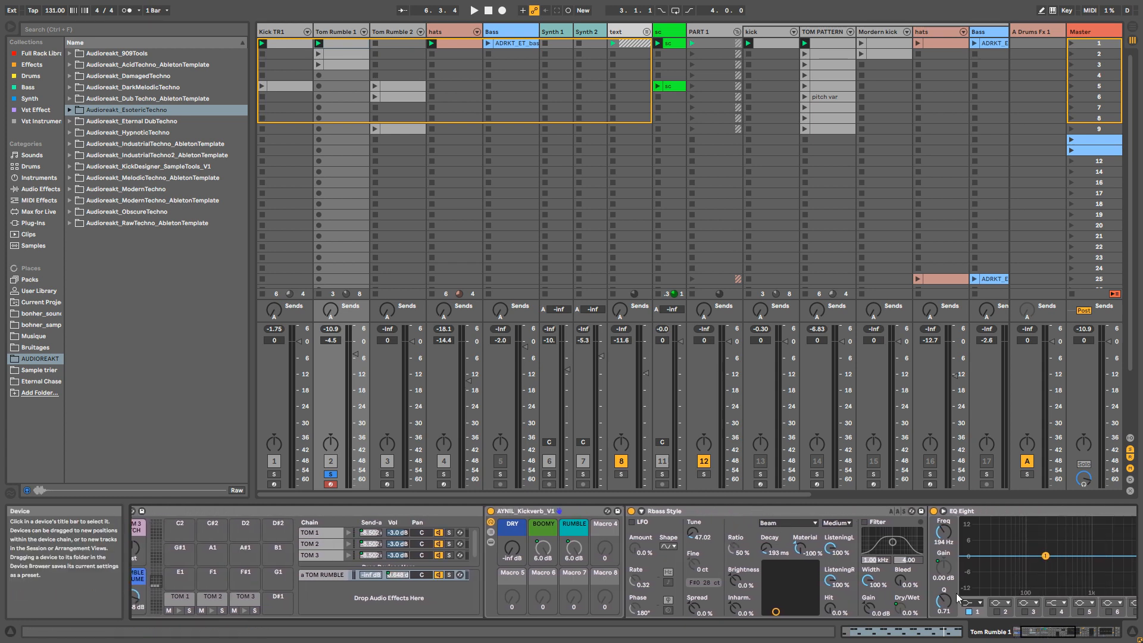
{"action": "left_click", "coordinate": [1057, 633]}
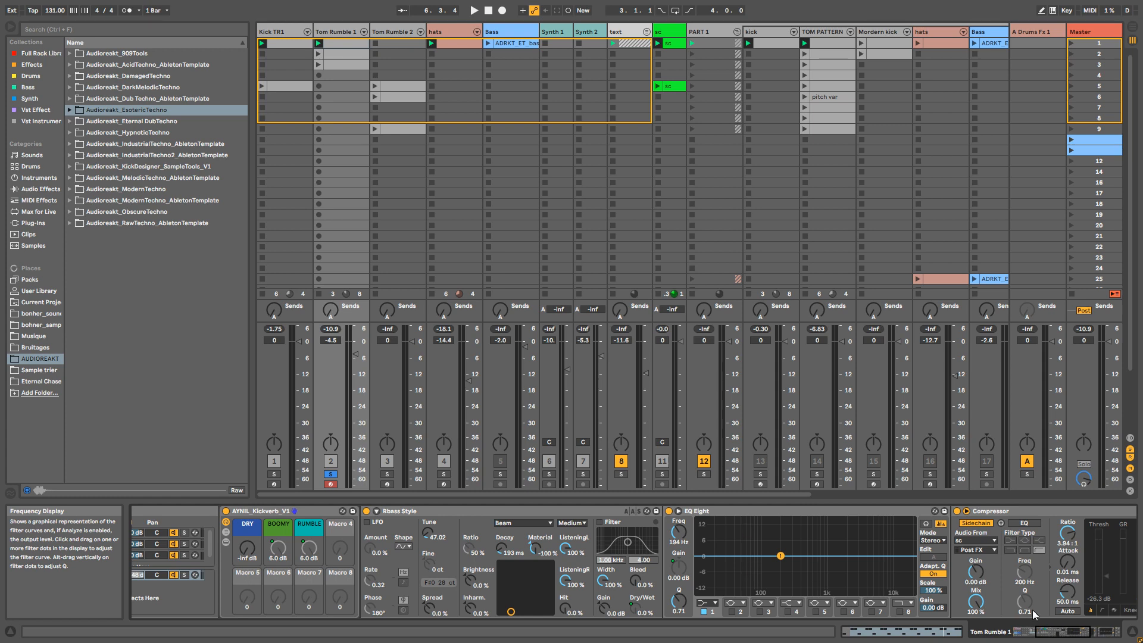
{"action": "left_click_drag", "start_coordinate": [1046, 632], "coordinate": [1016, 633]}
Step: Raise the SUB macro to 74 while the soloed track plays
{"action": "key", "text": "space"}
{"action": "left_click_drag", "start_coordinate": [228, 600], "coordinate": [228, 563]}
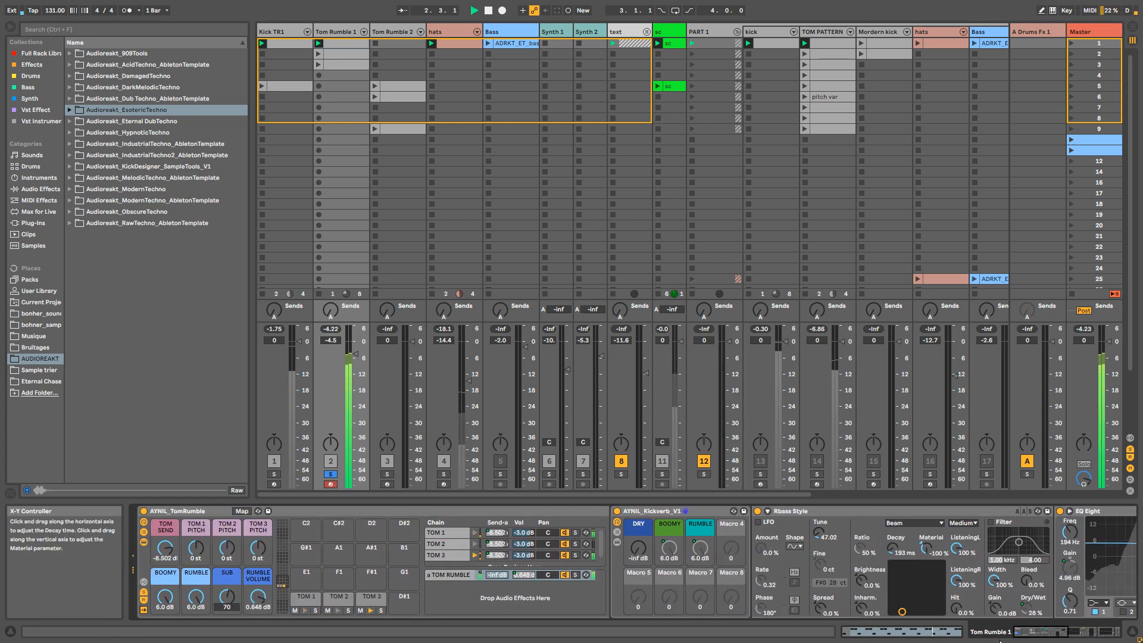
{"action": "mouse_move", "coordinate": [1031, 632]}
{"action": "left_mouse_down"}
{"action": "mouse_move", "coordinate": [1066, 632]}
{"action": "mouse_move", "coordinate": [1025, 635]}
{"action": "left_mouse_up"}
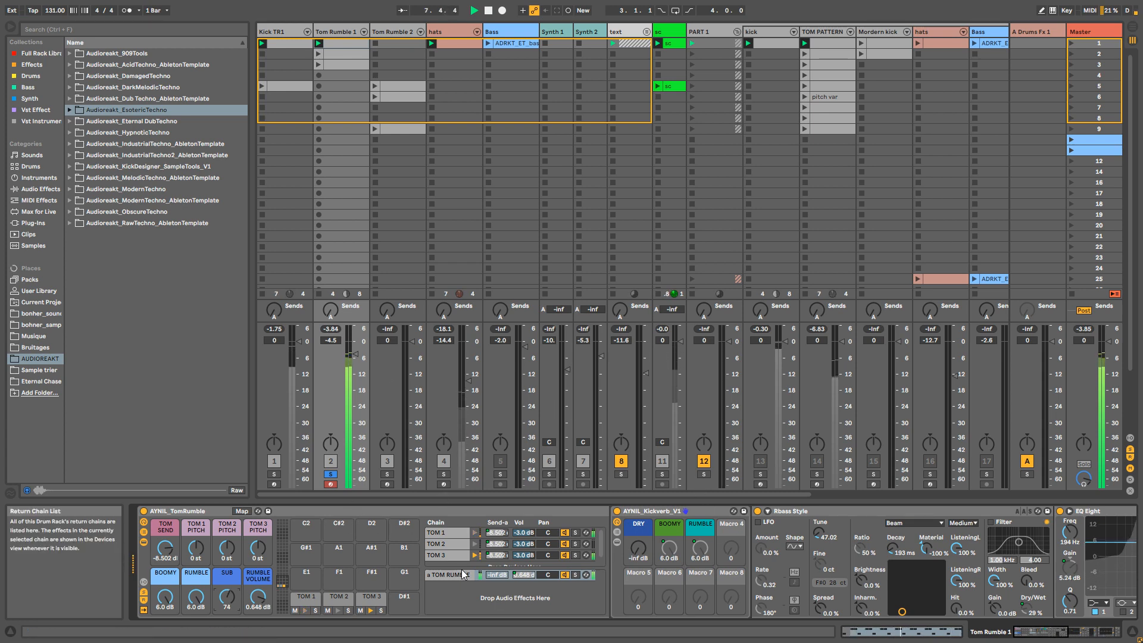
Step: Unsolo the Tom Rumble 1 track and compare the full loop with the TOM RUMBLE return chain muted and active
{"action": "left_click", "coordinate": [565, 575]}
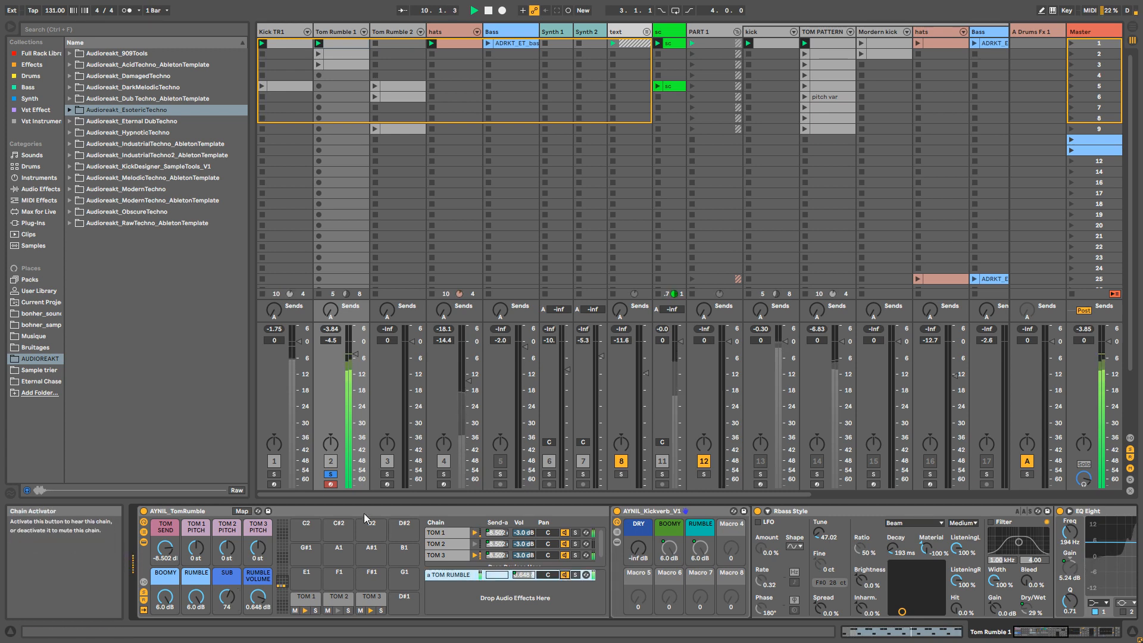
{"action": "left_click", "coordinate": [331, 475]}
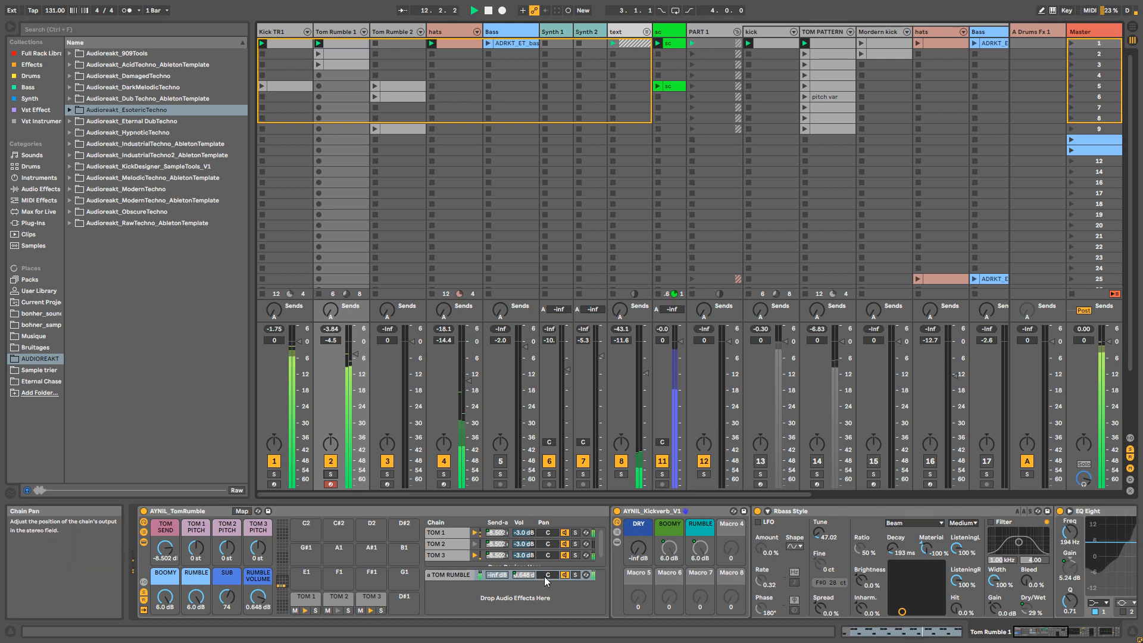
{"action": "left_click", "coordinate": [566, 576]}
{"action": "left_click", "coordinate": [565, 576]}
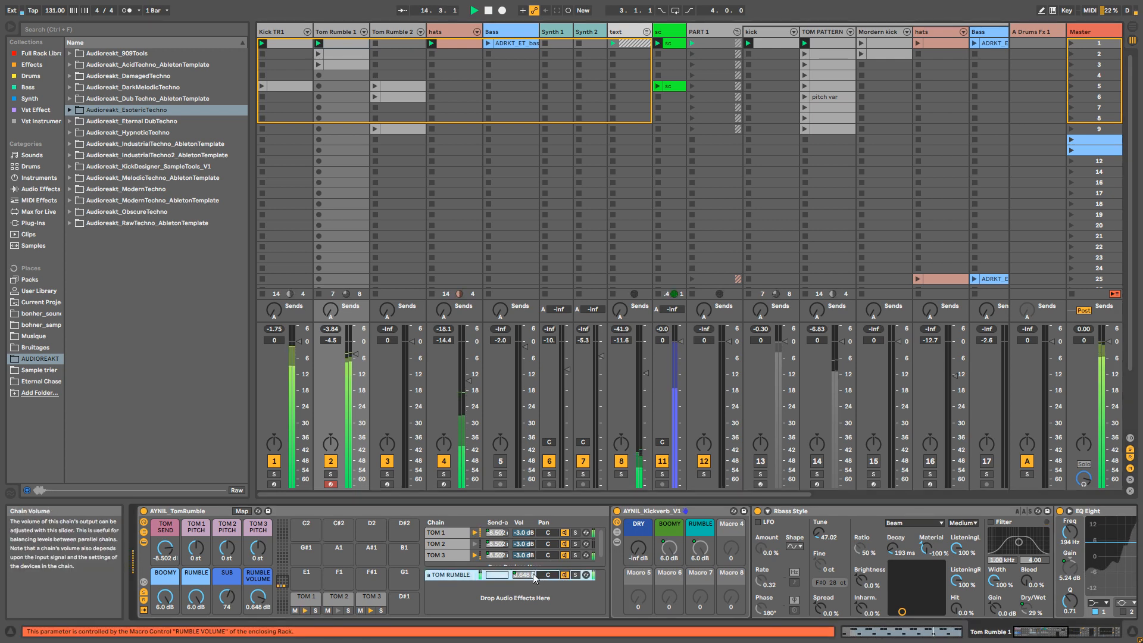
{"action": "key", "text": "space"}
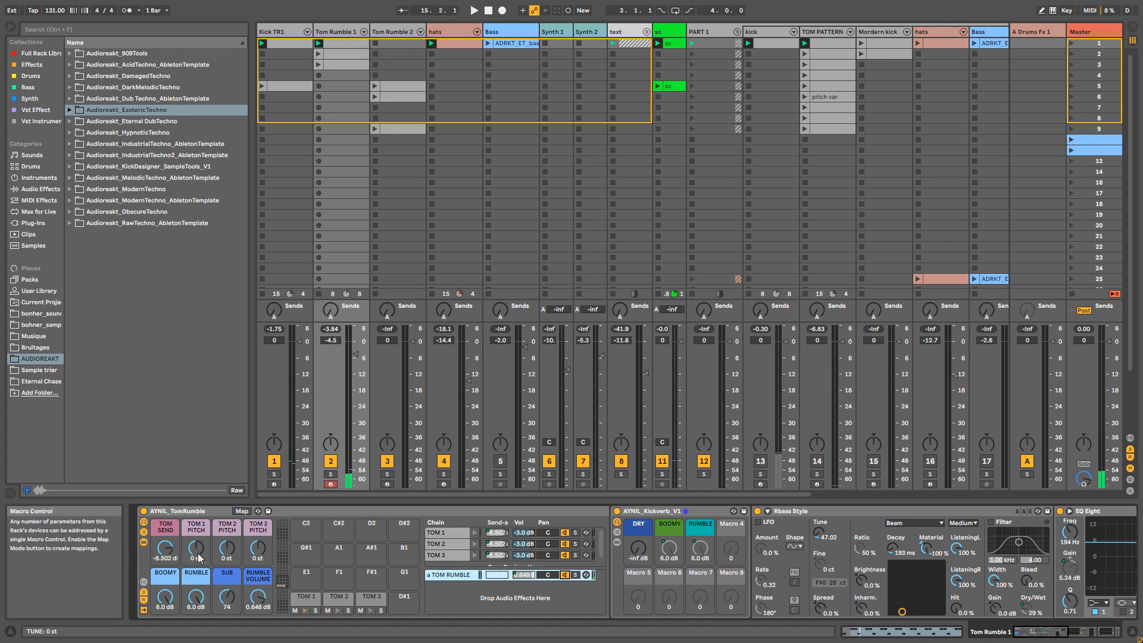
Step: Adjust the TOM SEND macro to about -8.19 dB and check it in playback with the full loop
{"action": "mouse_move", "coordinate": [167, 553]}
{"action": "left_mouse_down"}
{"action": "mouse_move", "coordinate": [166, 568]}
{"action": "mouse_move", "coordinate": [166, 554]}
{"action": "left_mouse_up"}
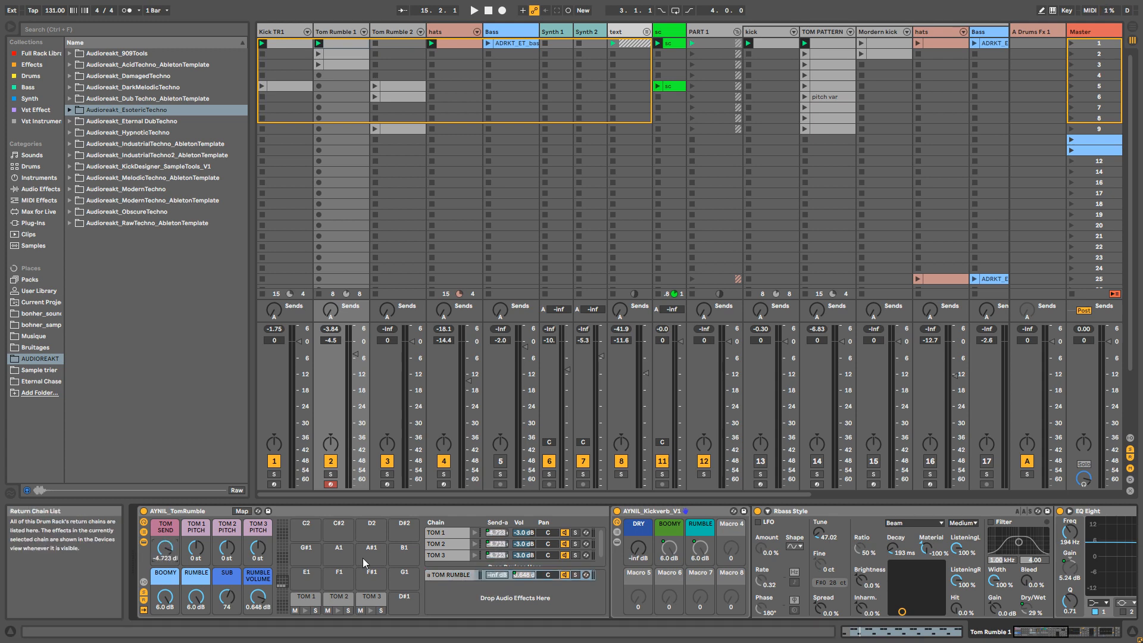
{"action": "key", "text": "space"}
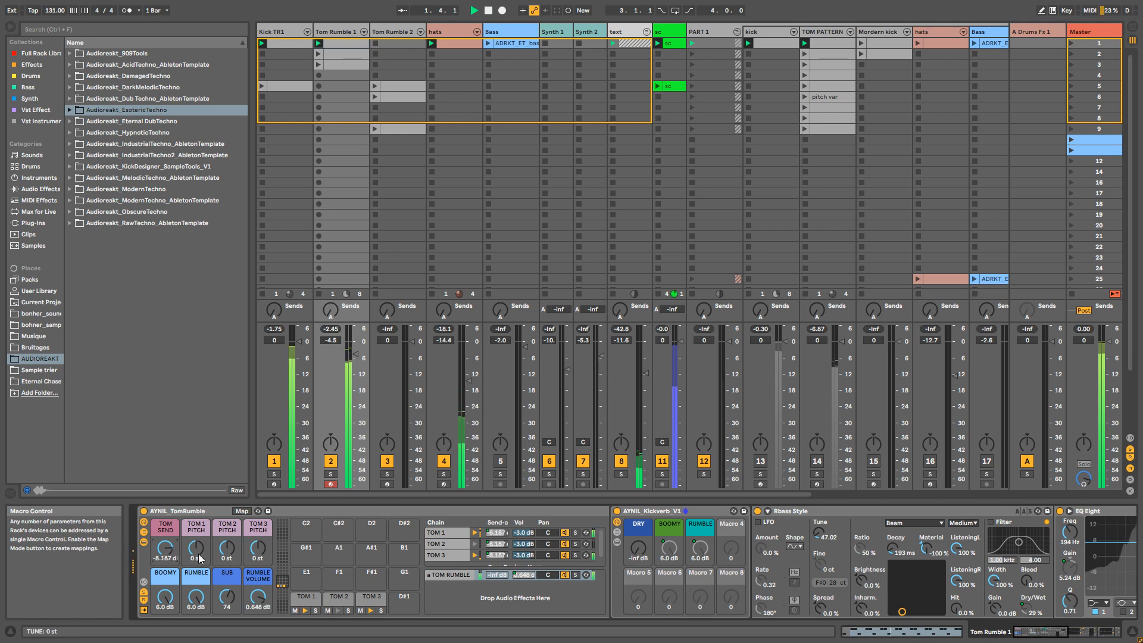
{"action": "key", "text": "space"}
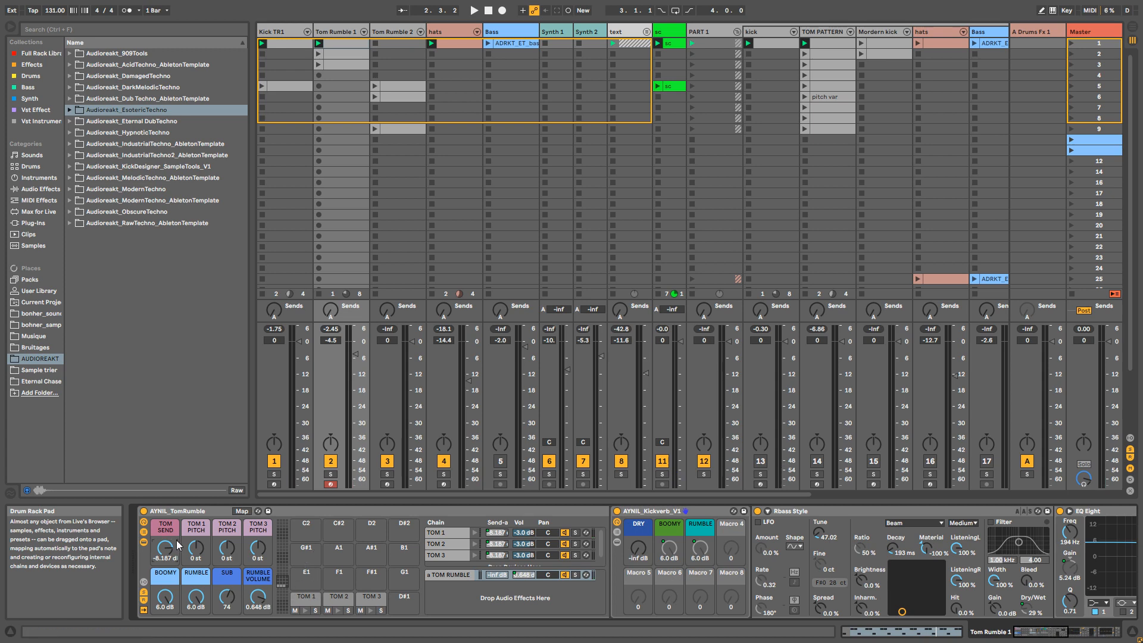
Step: Open the TOM 1 chain's sampler and inspect its pitch envelope settings
{"action": "left_click", "coordinate": [453, 533]}
{"action": "double_click", "coordinate": [453, 534]}
{"action": "double_click", "coordinate": [453, 534]}
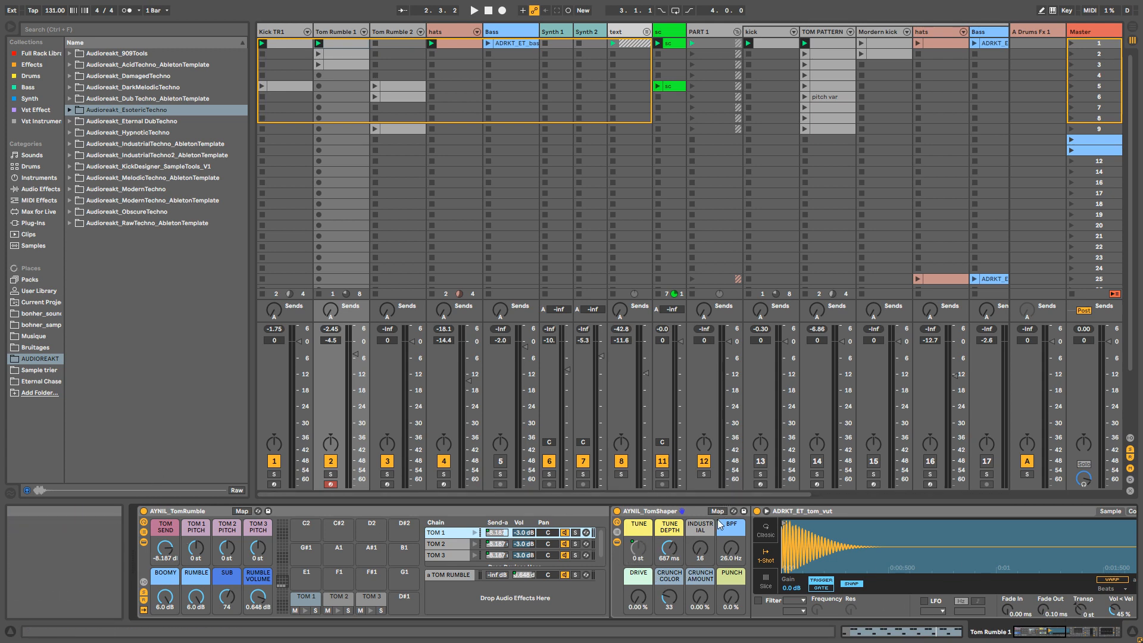
{"action": "left_click_drag", "start_coordinate": [1041, 629], "coordinate": [1030, 631]}
{"action": "left_click", "coordinate": [990, 513]}
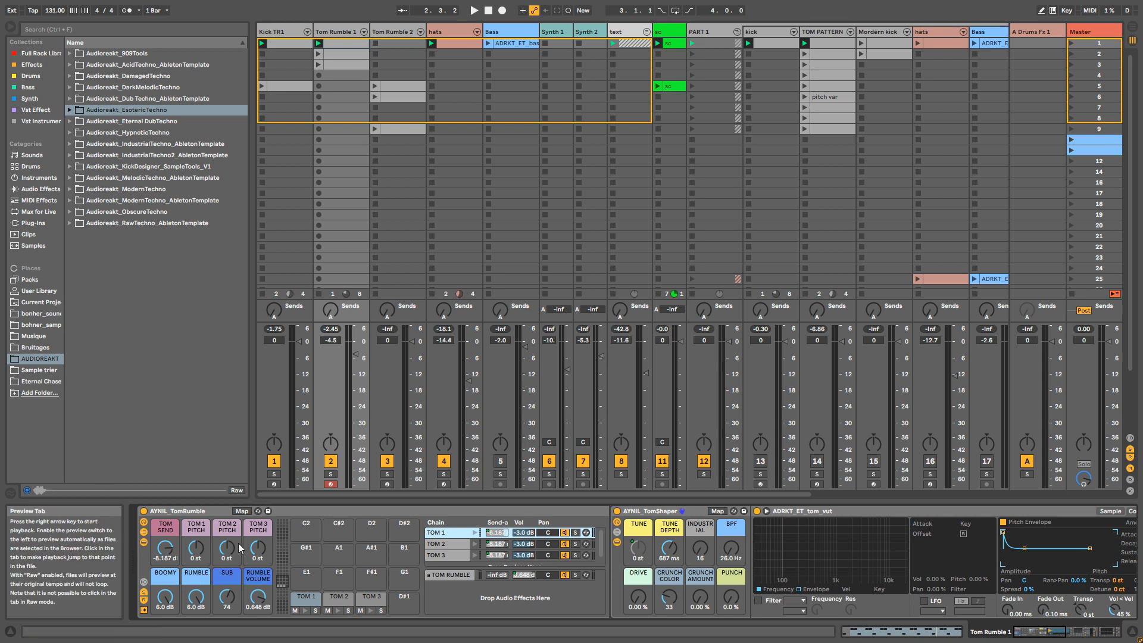
Step: Tune the toms in soloed and full playback, finishing with TOM 1 PITCH at -7 st and TOM 3 PITCH at +8 st
{"action": "left_click", "coordinate": [329, 475]}
{"action": "key", "text": "space"}
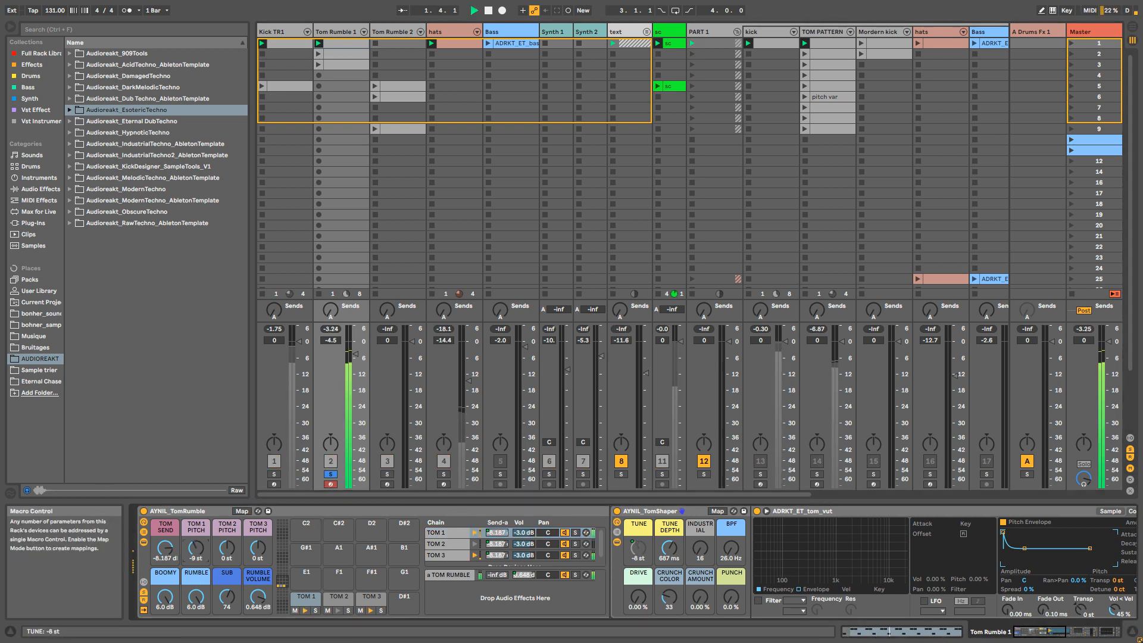
{"action": "left_click_drag", "start_coordinate": [205, 553], "coordinate": [258, 539]}
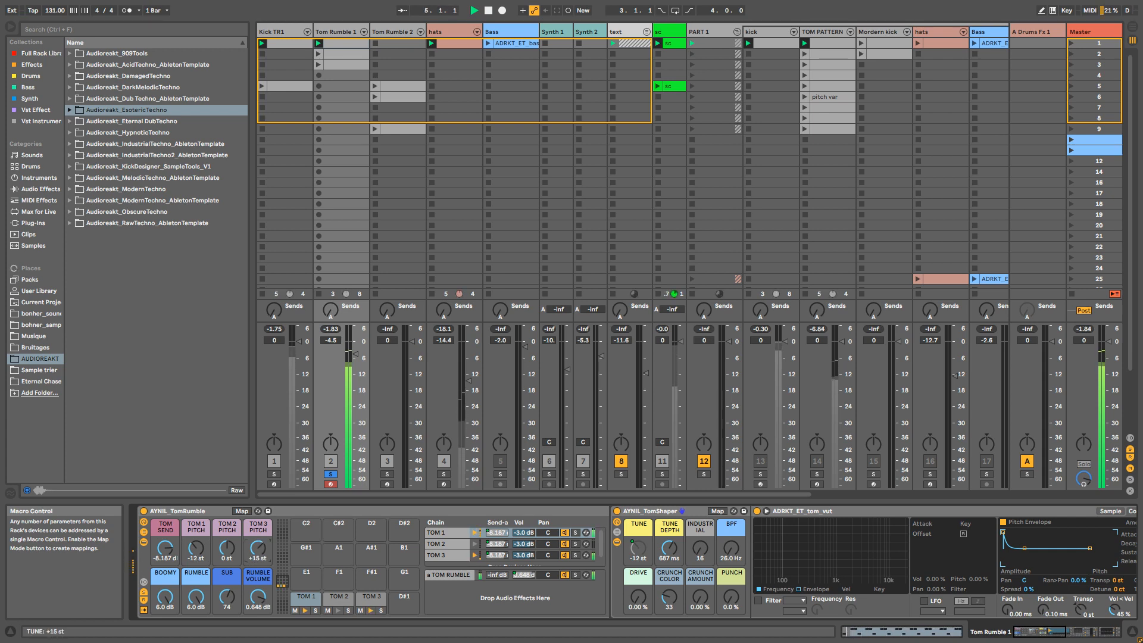
{"action": "left_click", "coordinate": [329, 475]}
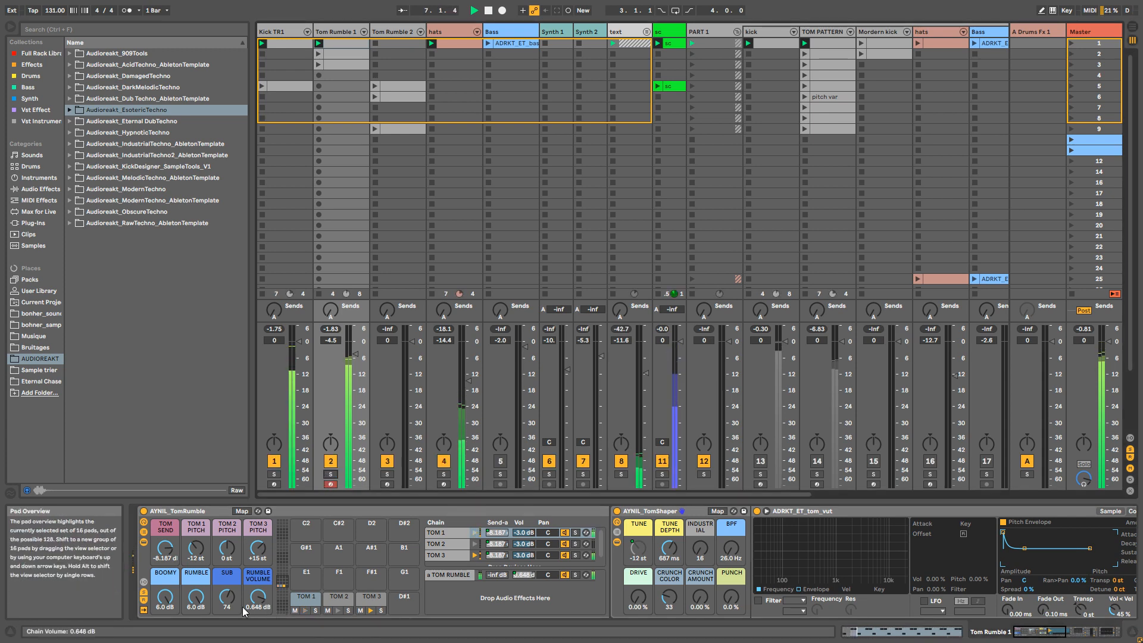
{"action": "left_click_drag", "start_coordinate": [258, 547], "coordinate": [258, 554]}
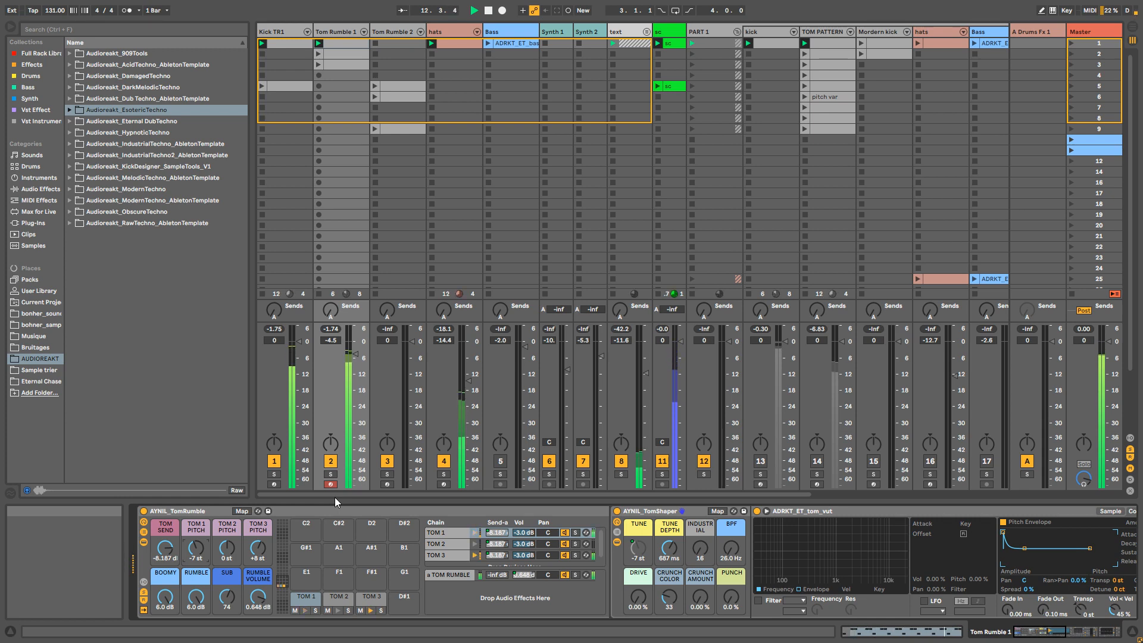
Step: Solo Tom Rumble 1, adjust the TOM 1 chain's DRIVE macro during playback, and hide the AYNIL_TomRumble rack's chain list
{"action": "left_click", "coordinate": [330, 474]}
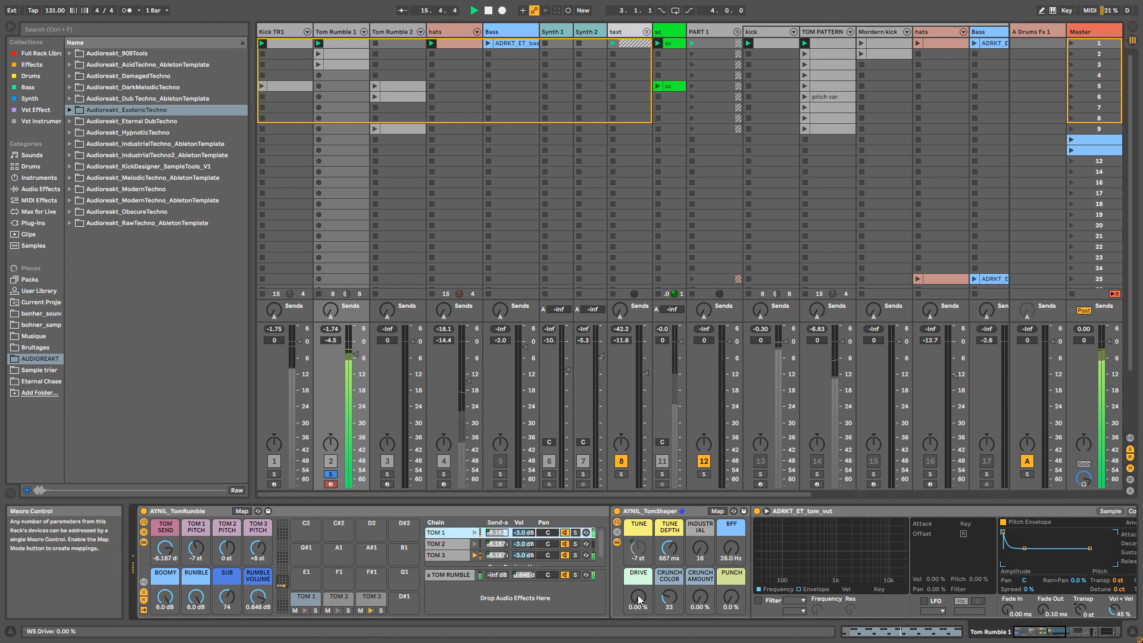
{"action": "left_click_drag", "start_coordinate": [639, 599], "coordinate": [643, 642]}
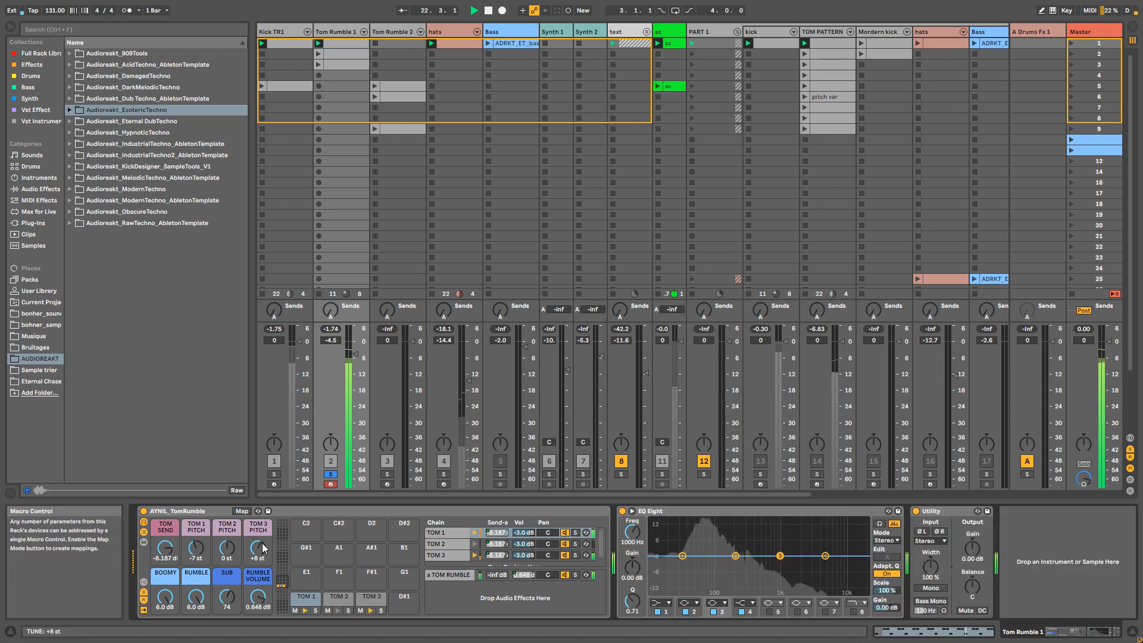
{"action": "left_click", "coordinate": [141, 532]}
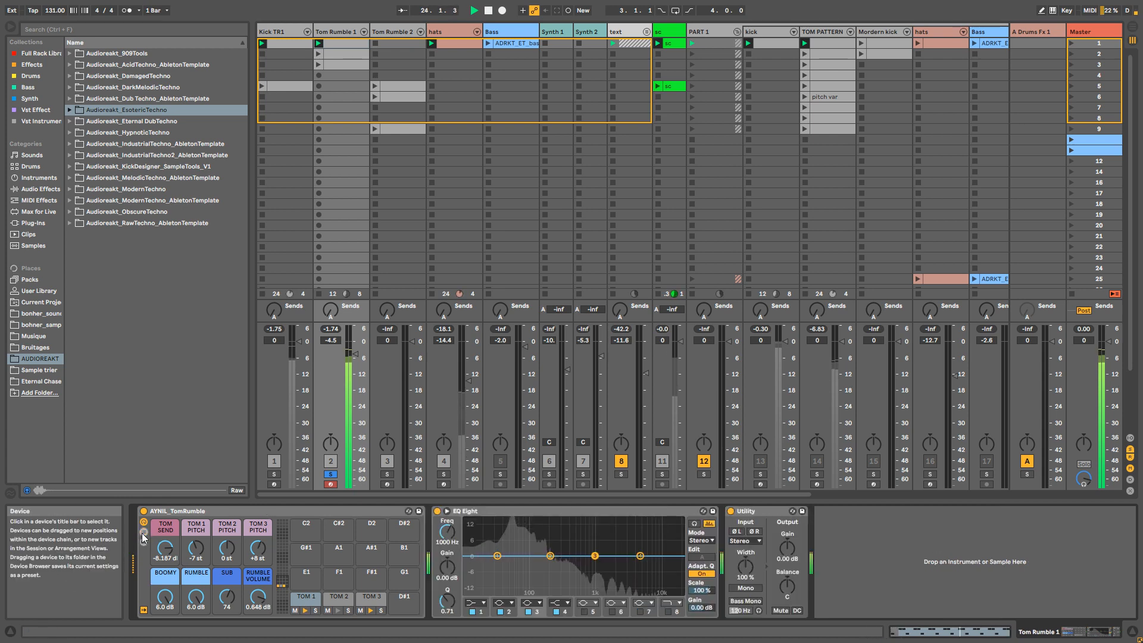
Step: Unsolo Tom Rumble 1 and listen to it in the full loop
{"action": "key", "text": "space"}
{"action": "left_click", "coordinate": [331, 474]}
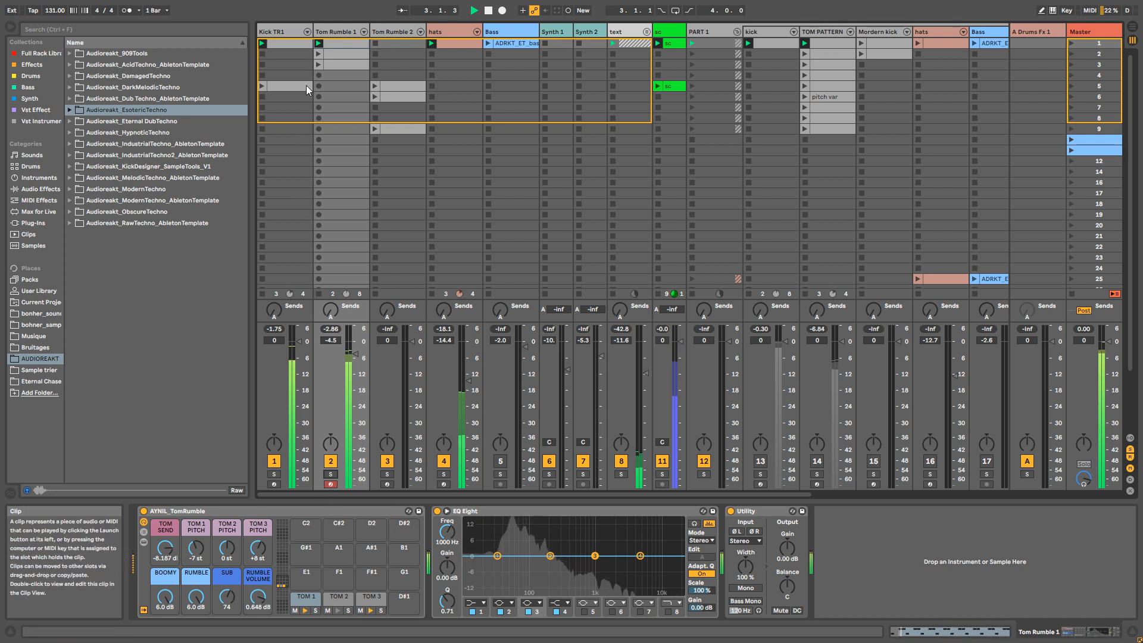
{"action": "key", "text": "space"}
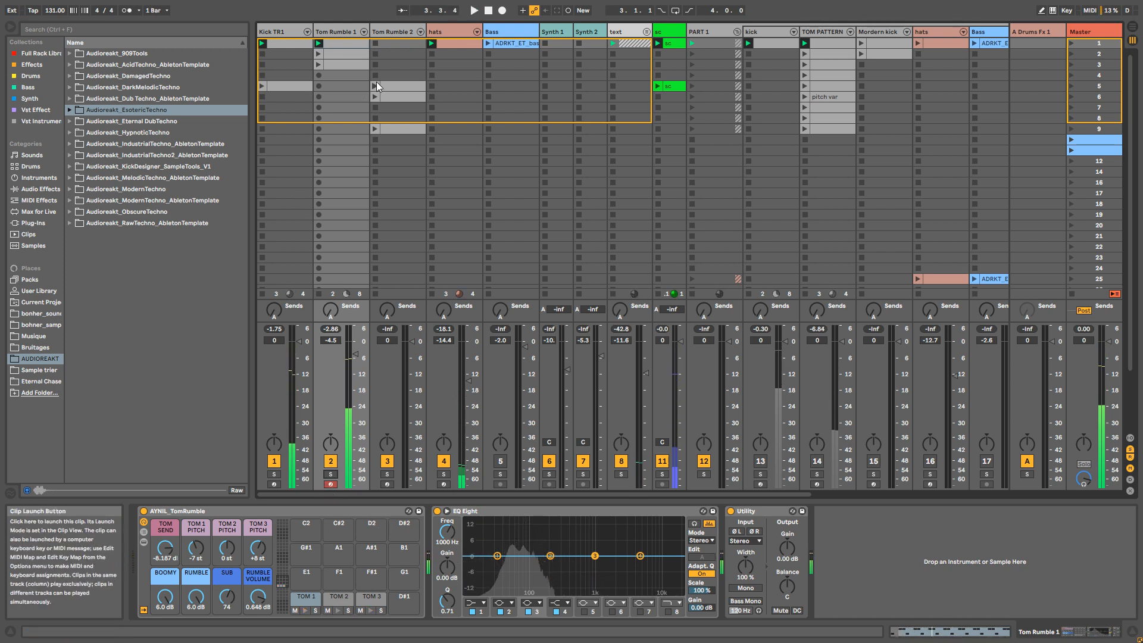
Step: Launch the row 5 clips on Tom Rumble 2 and Kick TR1, and play them with the Tom Rumble 2 devices shown
{"action": "left_click", "coordinate": [375, 86]}
{"action": "key", "text": "space"}
{"action": "left_click", "coordinate": [262, 86]}
{"action": "left_click", "coordinate": [391, 31]}
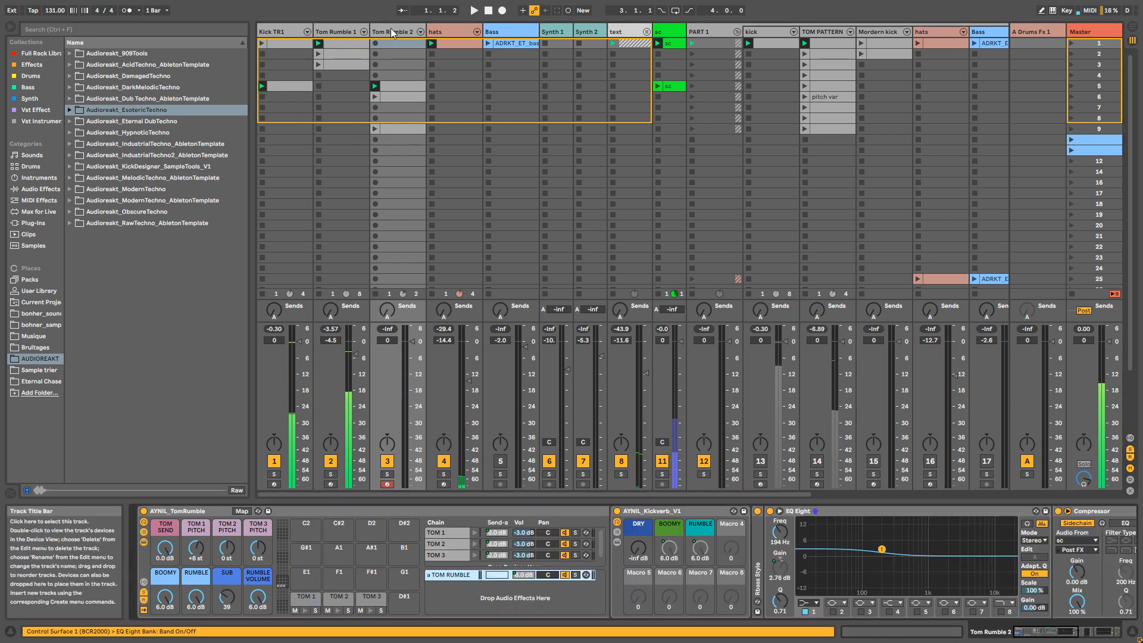
{"action": "key", "text": "space"}
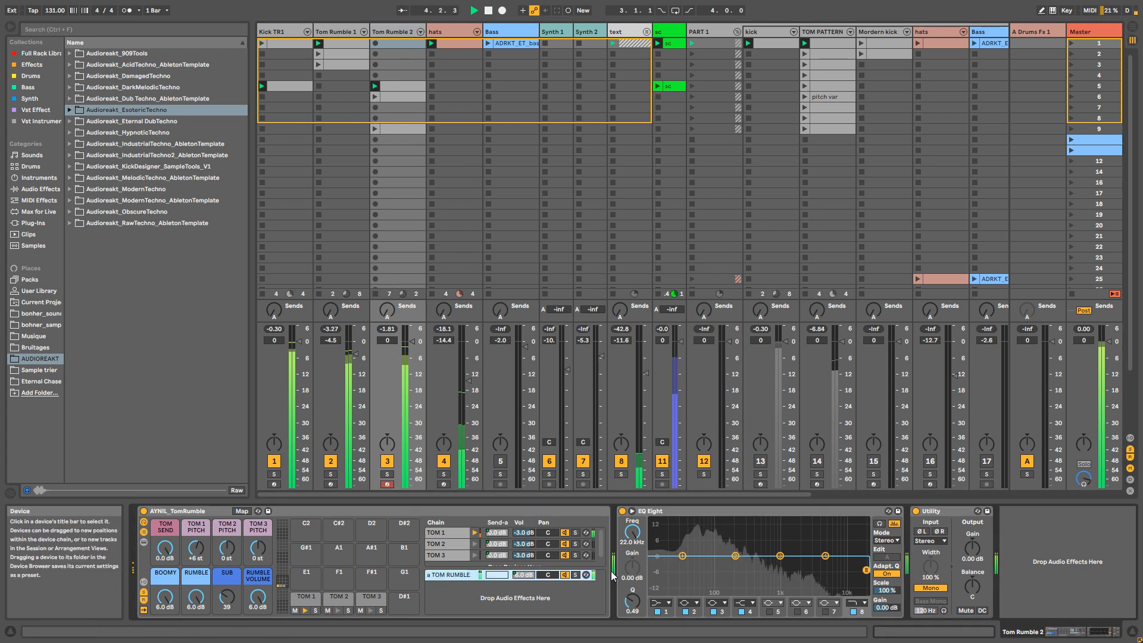
Step: With the Tom Rumble 1 track muted, compare Tom Rumble 2's TOM RUMBLE return chain muted and active, and set the SUB macro to 49
{"action": "left_click", "coordinate": [566, 575]}
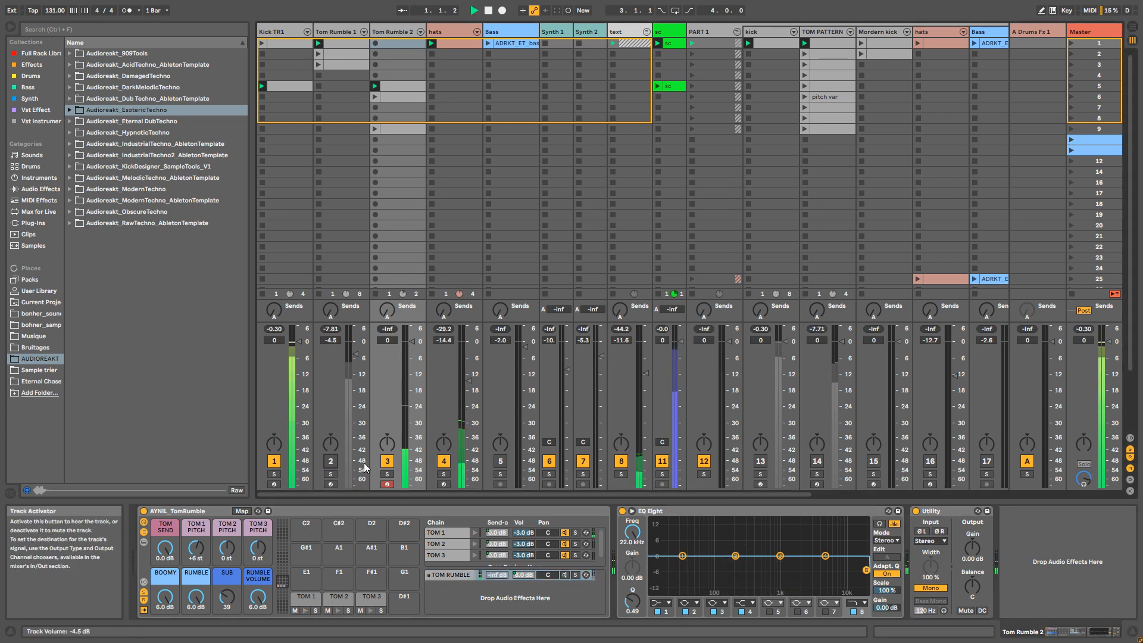
{"action": "key", "text": "space"}
{"action": "left_click", "coordinate": [566, 575]}
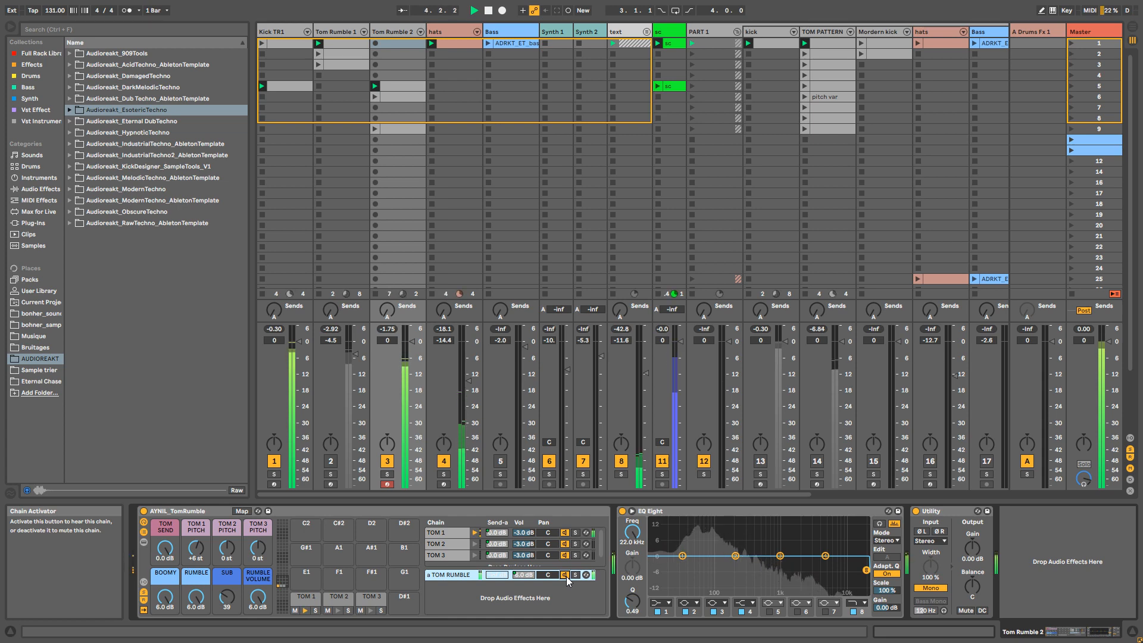
{"action": "left_click", "coordinate": [236, 596]}
{"action": "left_click_drag", "start_coordinate": [235, 596], "coordinate": [235, 588]}
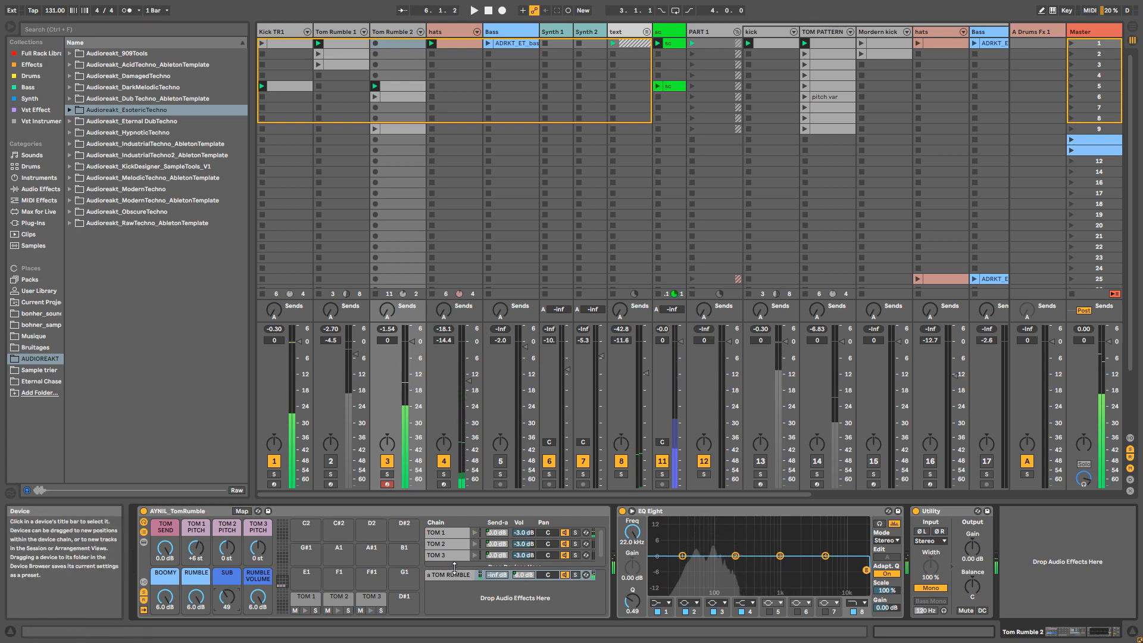
Step: In the rumble chain of the TOM RUMBLE return's AYNIL_Kickverb_V1 rack, set DECAY to 3.71 s and adjust FREQ during playback
{"action": "left_click", "coordinate": [437, 576]}
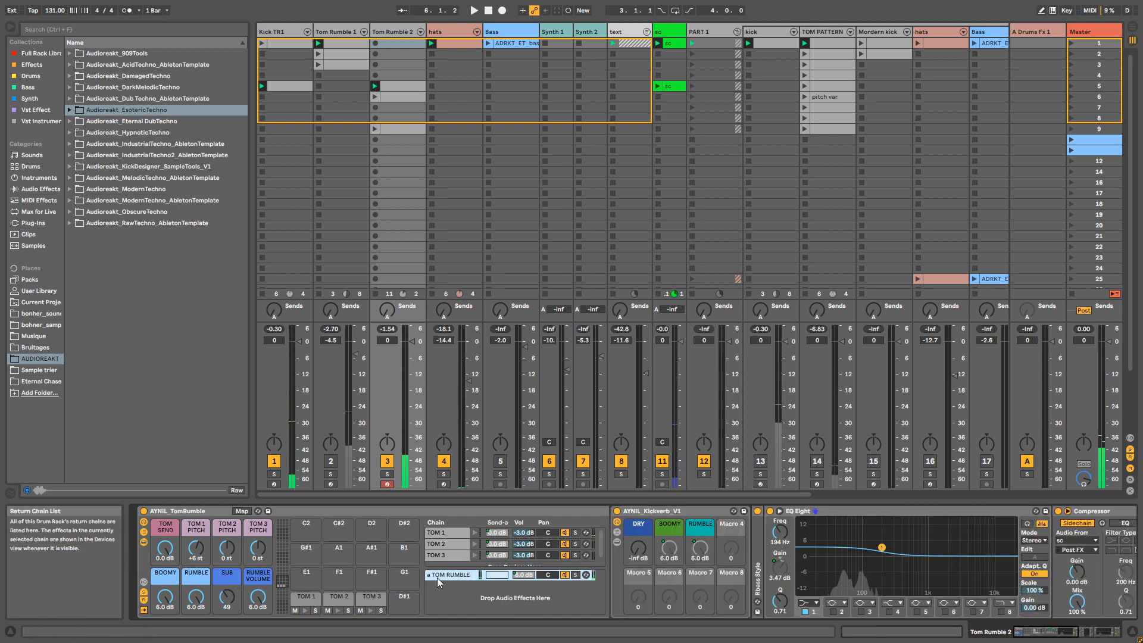
{"action": "left_click", "coordinate": [617, 542]}
{"action": "left_click", "coordinate": [762, 561]}
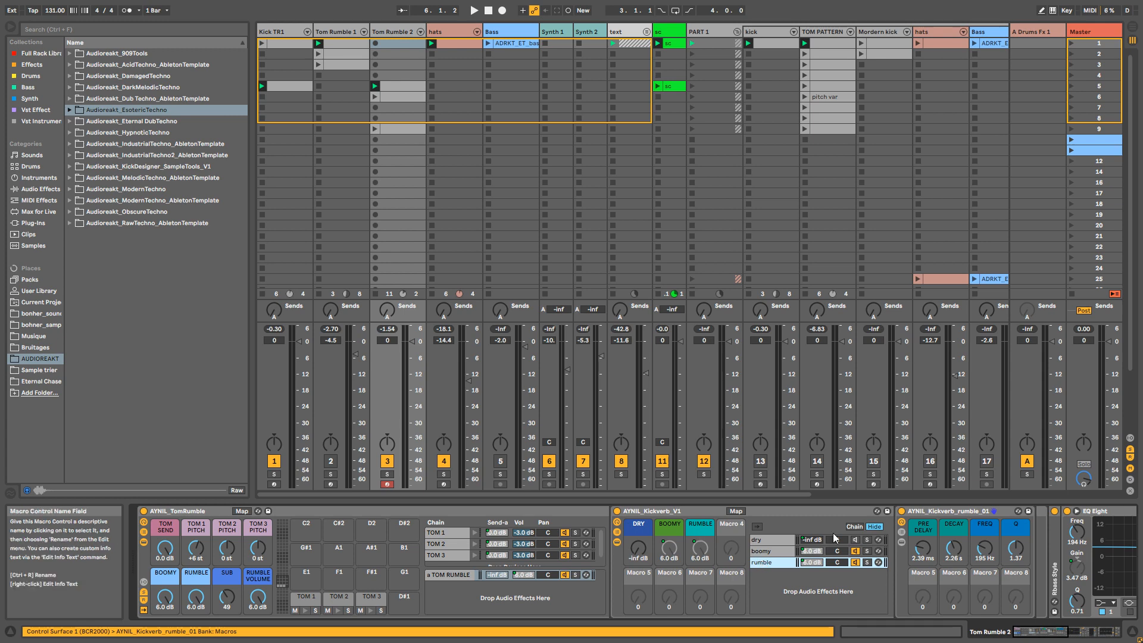
{"action": "key", "text": "space"}
{"action": "left_click_drag", "start_coordinate": [955, 551], "coordinate": [955, 535]}
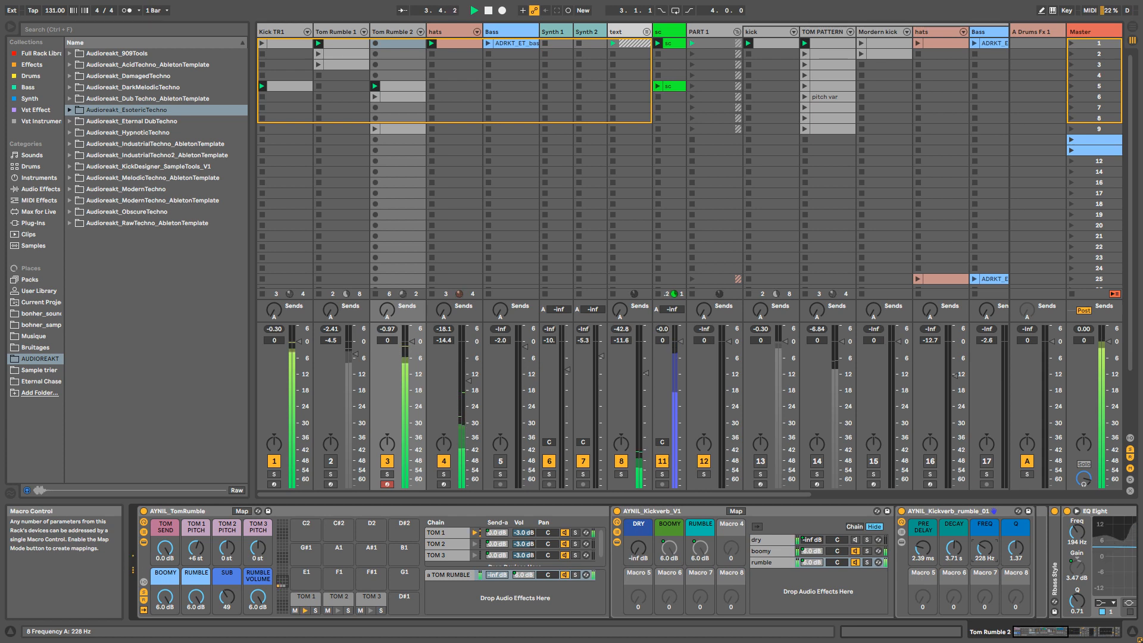
{"action": "left_click_drag", "start_coordinate": [984, 548], "coordinate": [984, 551]}
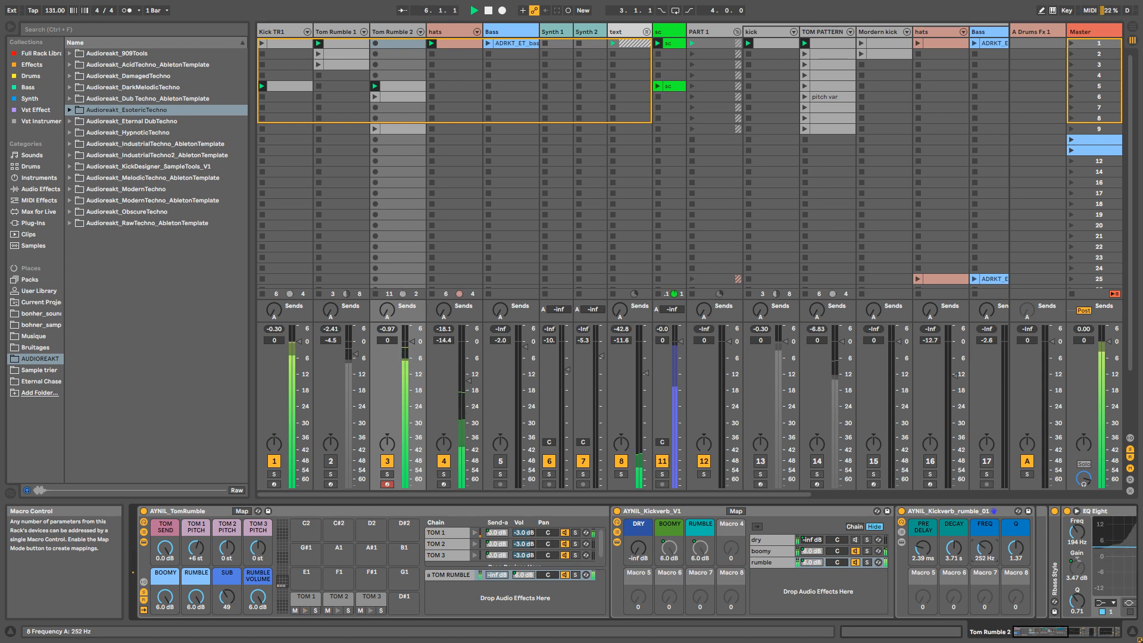
{"action": "left_click", "coordinate": [617, 541]}
{"action": "left_click", "coordinate": [616, 533]}
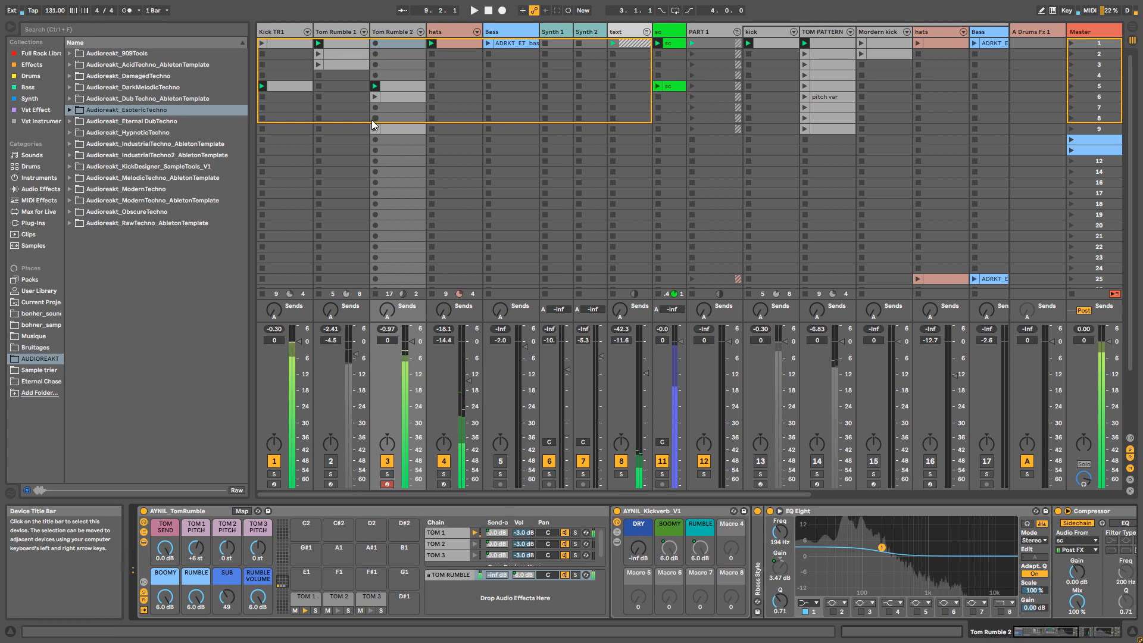
Step: Enable and unfold the AYNIL_Kickverb_V1 rack on Kick TR1, and audition the kick rumble together with Tom Rumble 2
{"action": "left_click", "coordinate": [283, 34]}
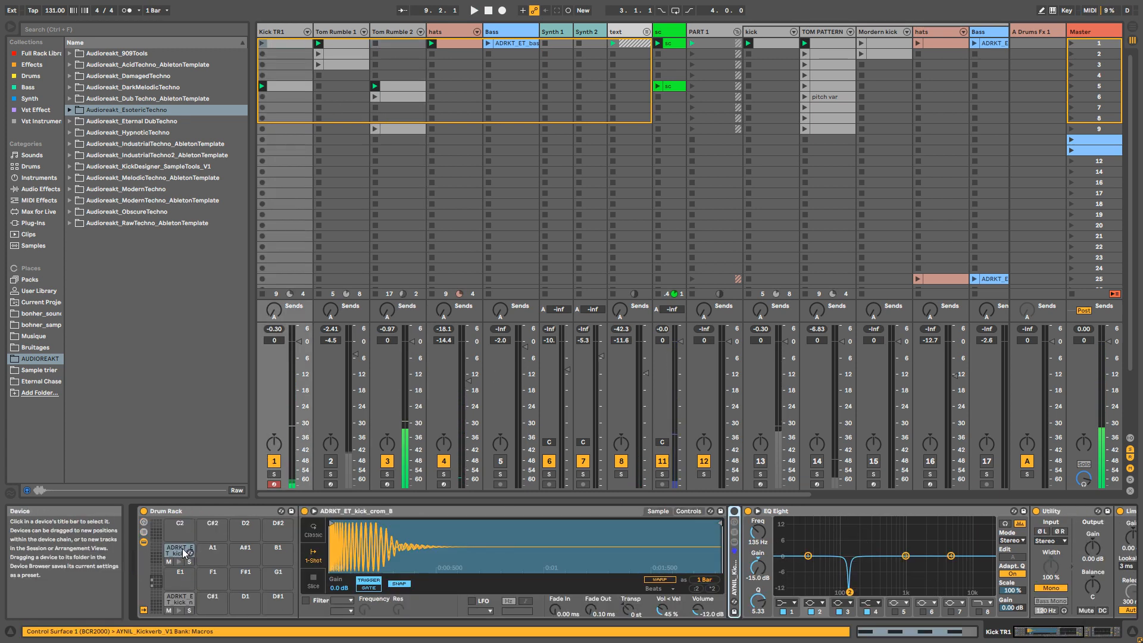
{"action": "left_click", "coordinate": [735, 512]}
{"action": "key", "text": "space"}
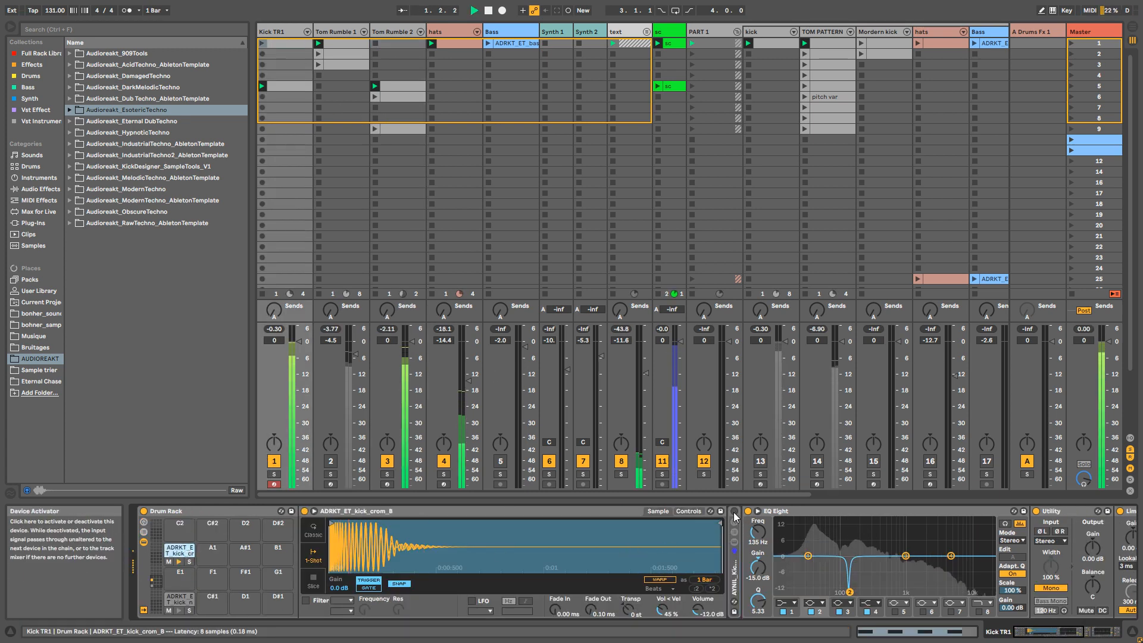
{"action": "double_click", "coordinate": [733, 572]}
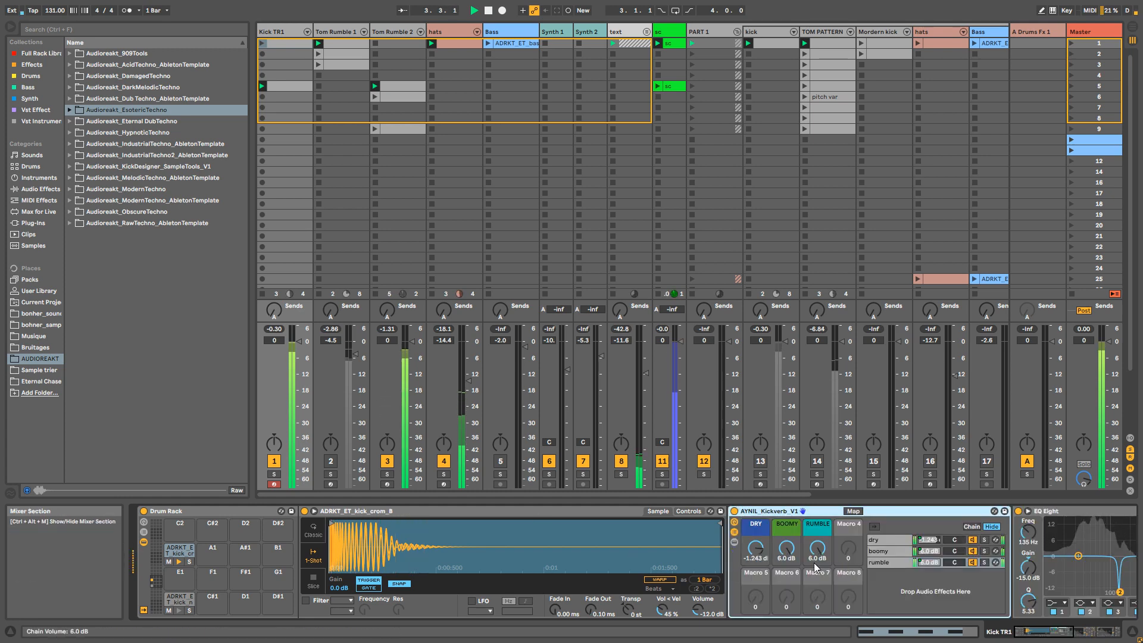
{"action": "left_click", "coordinate": [403, 33]}
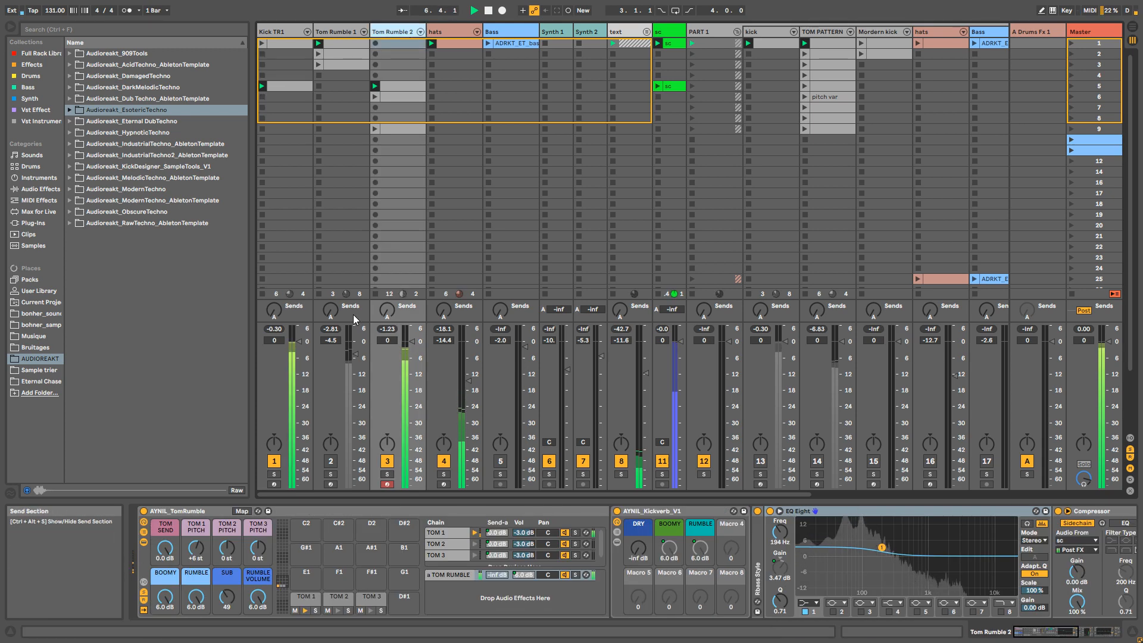
{"action": "left_click", "coordinate": [270, 33]}
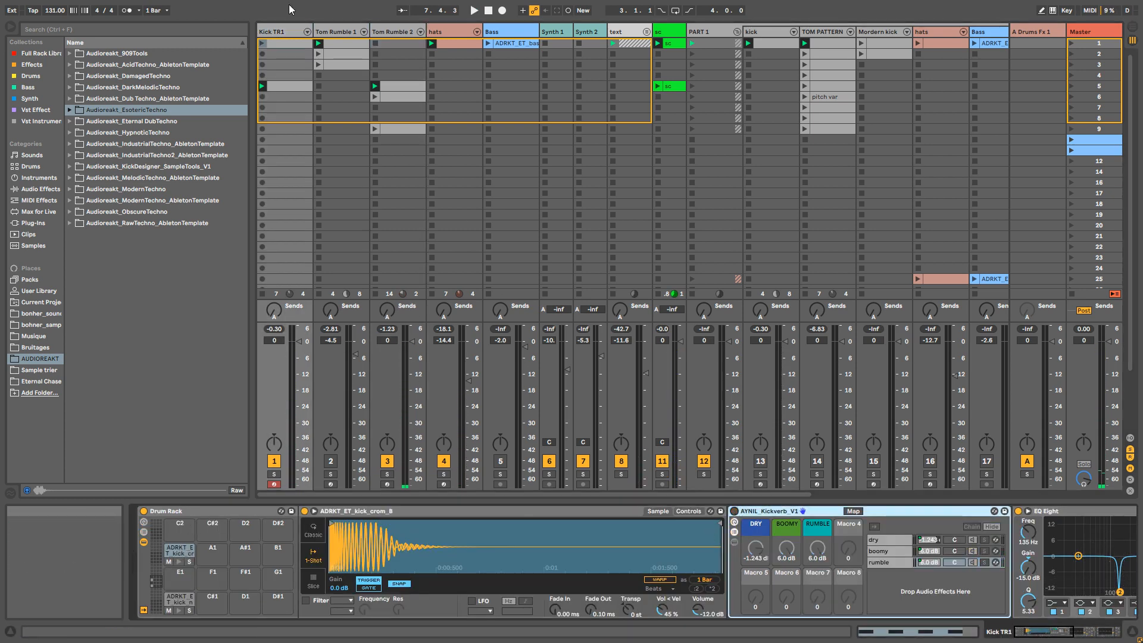
Step: Reactivate the Tom Rumble 1 track and compare it soloed, muted and active within the full loop
{"action": "left_click", "coordinate": [348, 34]}
{"action": "left_click", "coordinate": [330, 474]}
{"action": "key", "text": "space"}
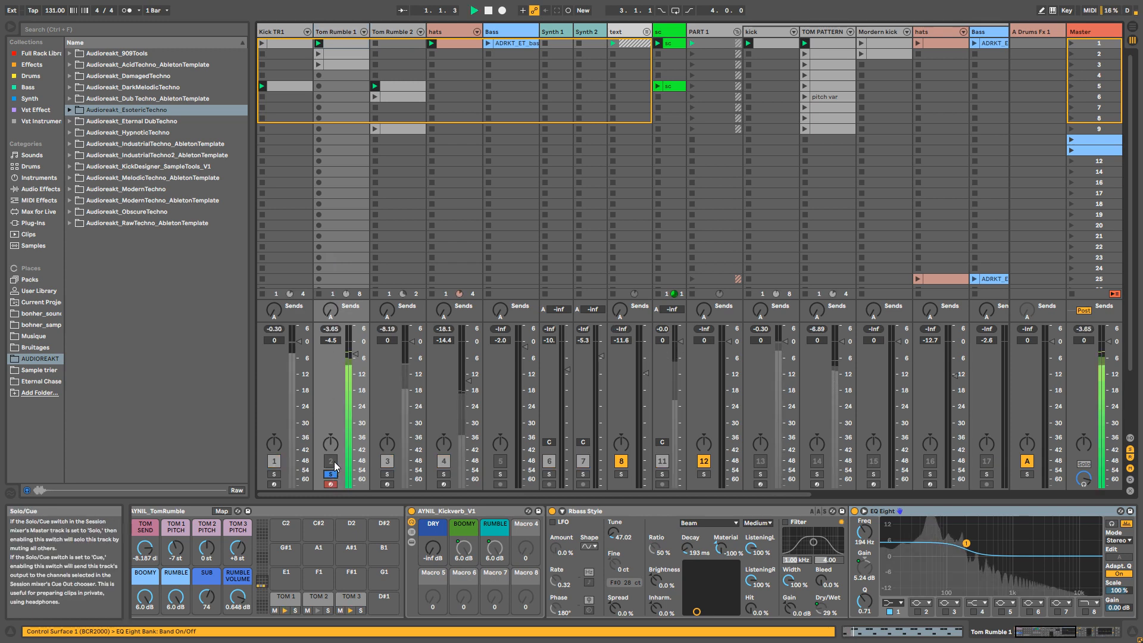
{"action": "left_click", "coordinate": [331, 474]}
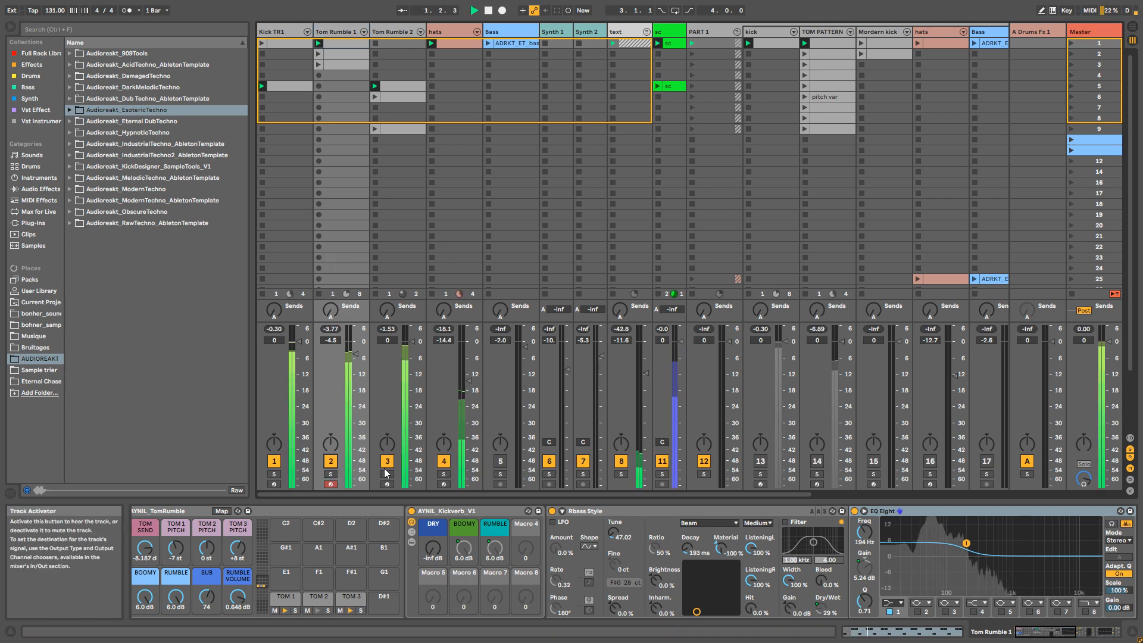
{"action": "left_click", "coordinate": [331, 462]}
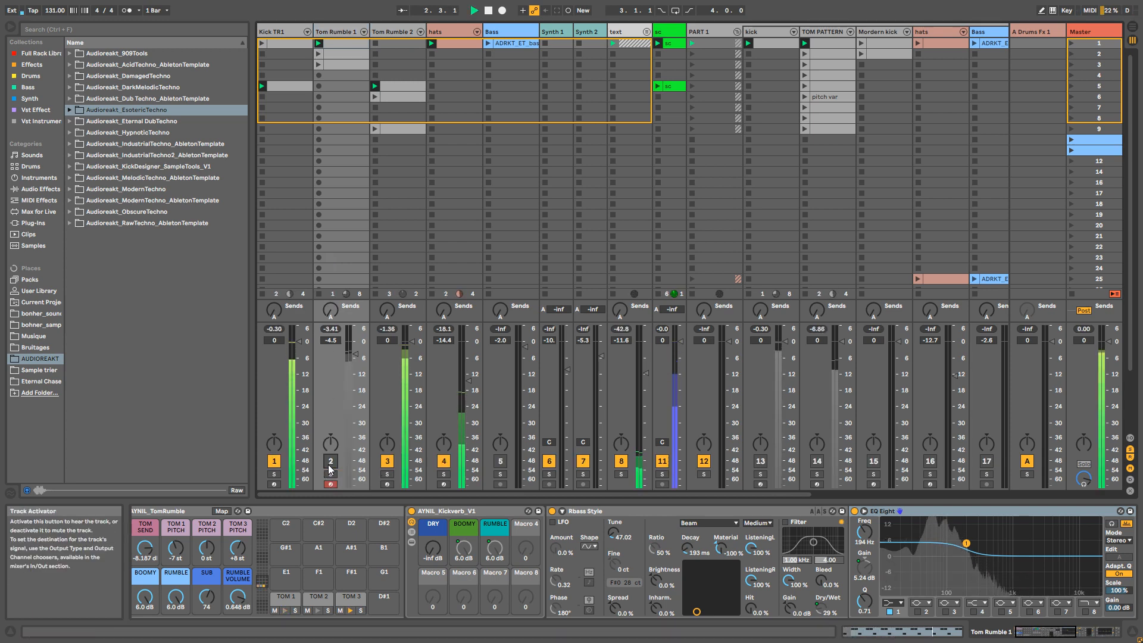
{"action": "left_click", "coordinate": [330, 462]}
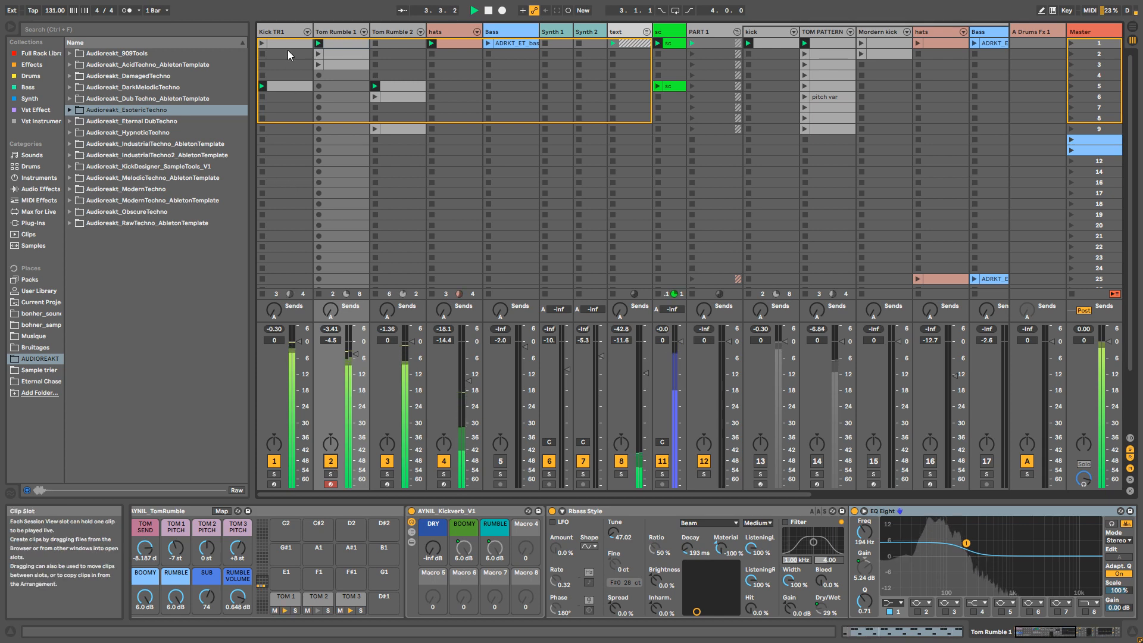
Step: Compare the full loop with Kick TR1's AYNIL_Kickverb_V1 rack on and off, leaving it off and returning to Tom Rumble 2
{"action": "left_click", "coordinate": [284, 31]}
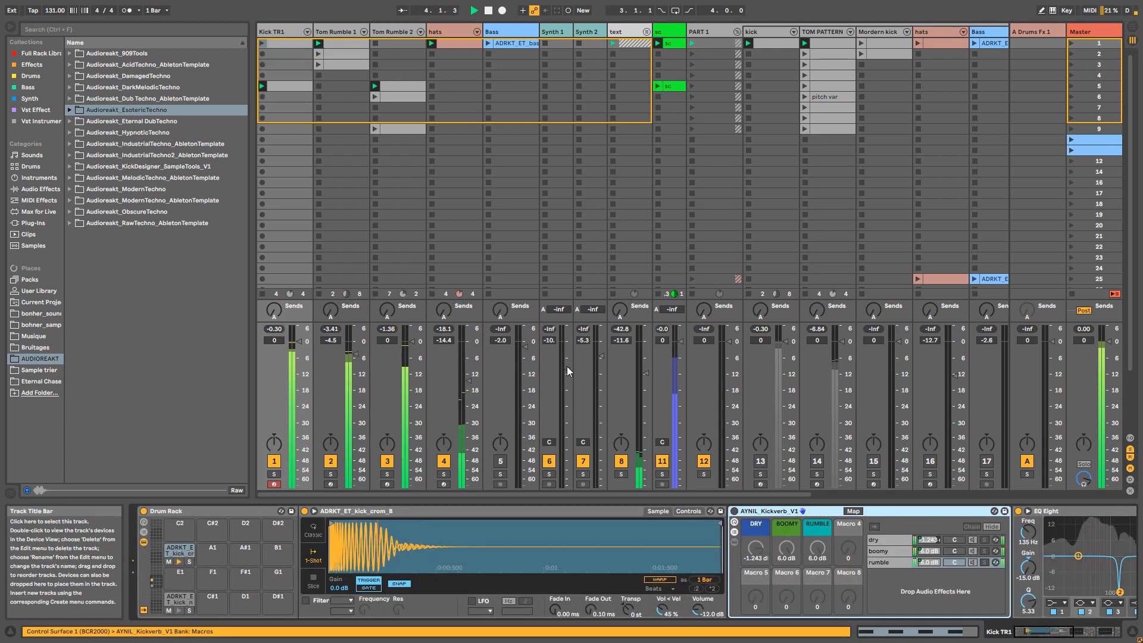
{"action": "left_click", "coordinate": [734, 511]}
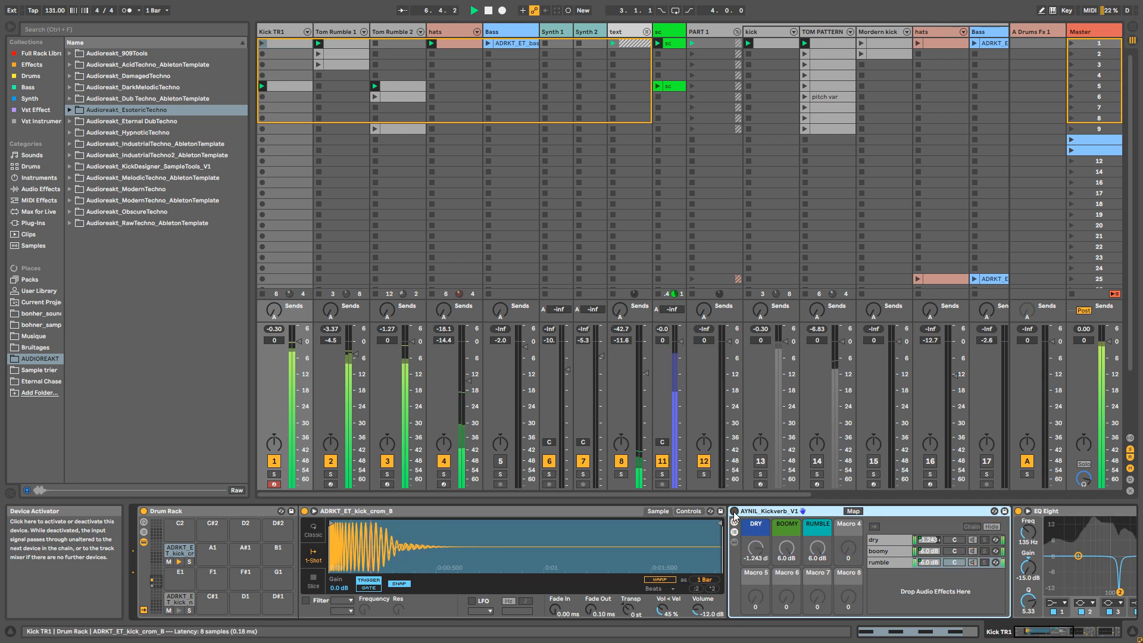
{"action": "left_click", "coordinate": [734, 512]}
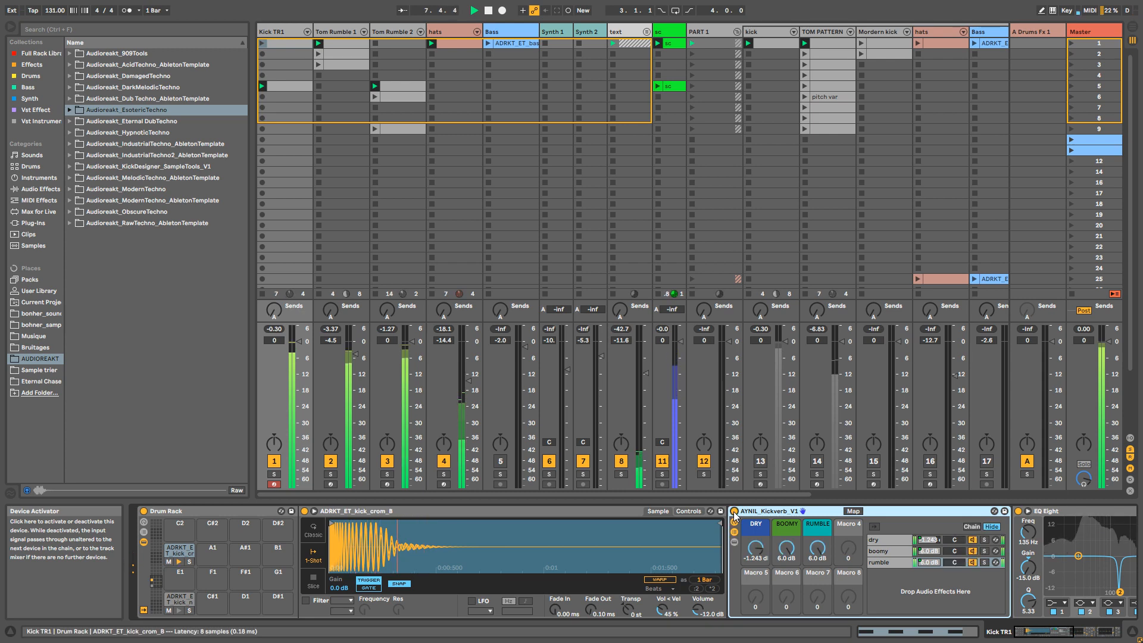
{"action": "left_click", "coordinate": [734, 512]}
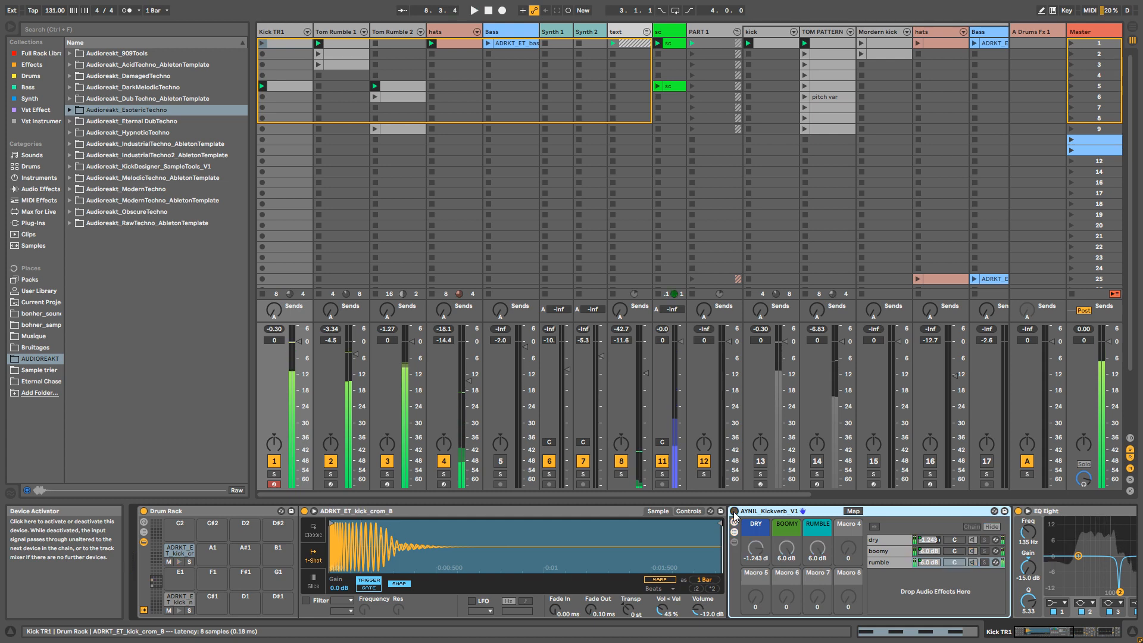
{"action": "left_click", "coordinate": [394, 32]}
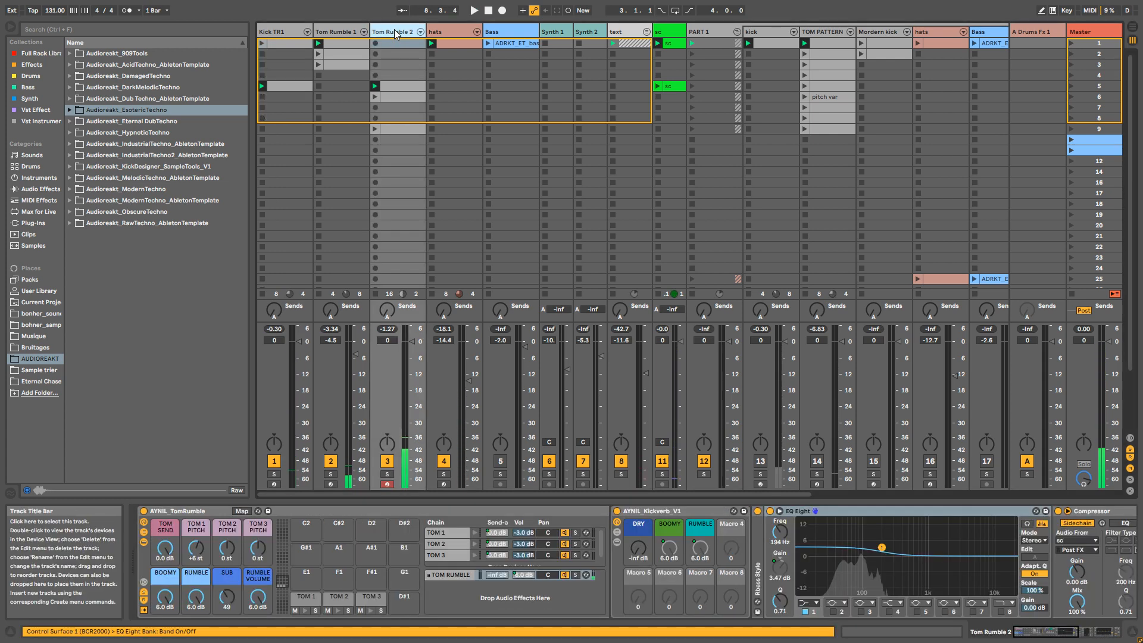